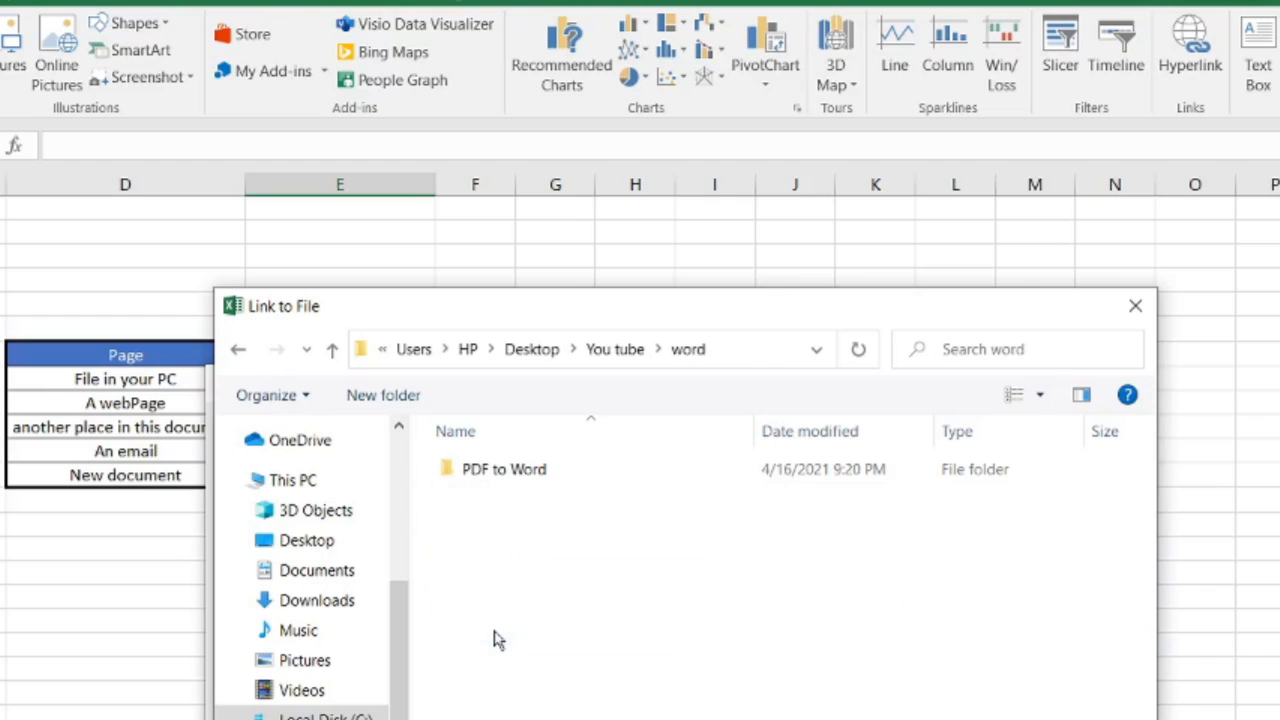
# Link E8 to 'New Microsoft Word Document' in the PDF to Word folder, displayed as 'Click here'.
pyautogui.doubleClick(510, 470)
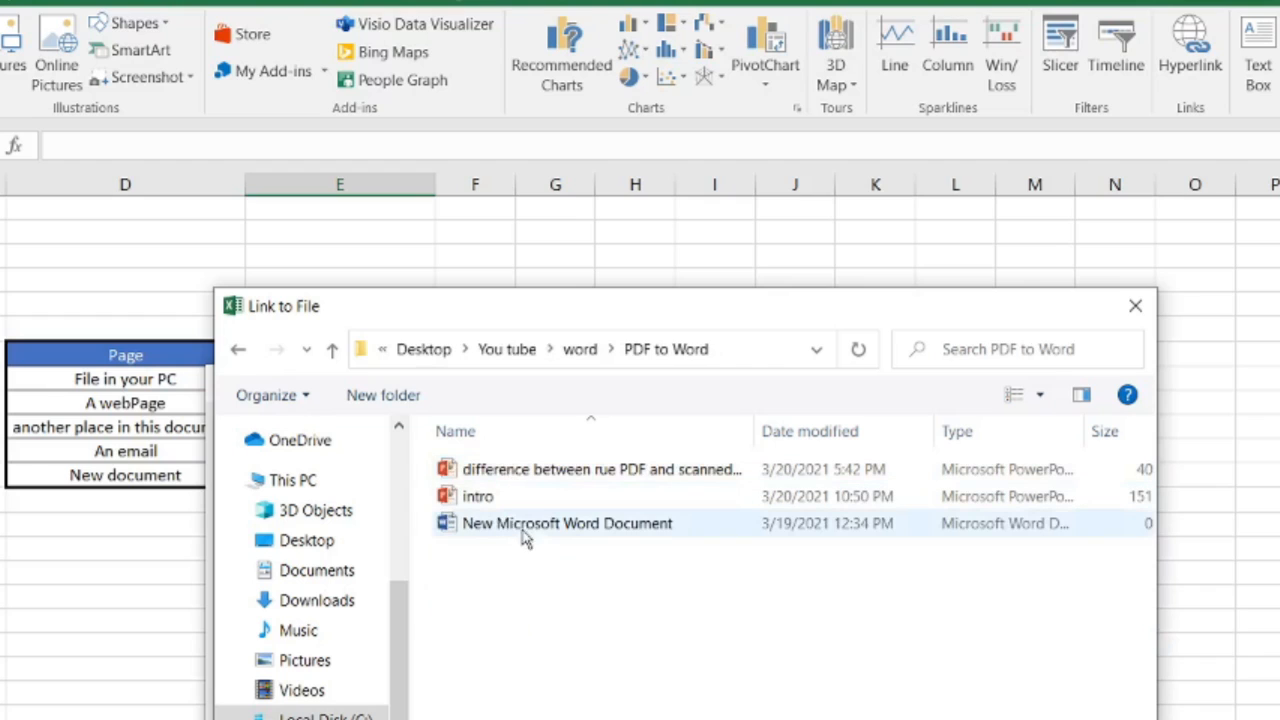
pyautogui.click(530, 526)
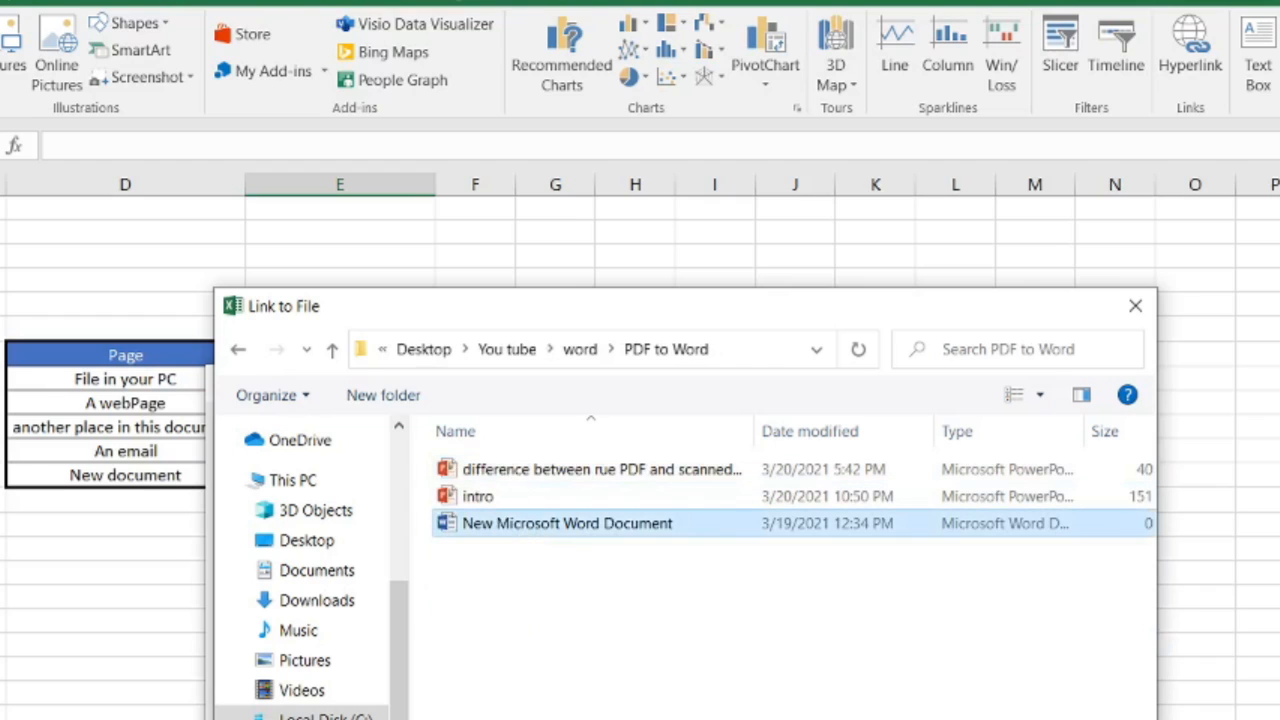
pyautogui.doubleClick(495, 526)
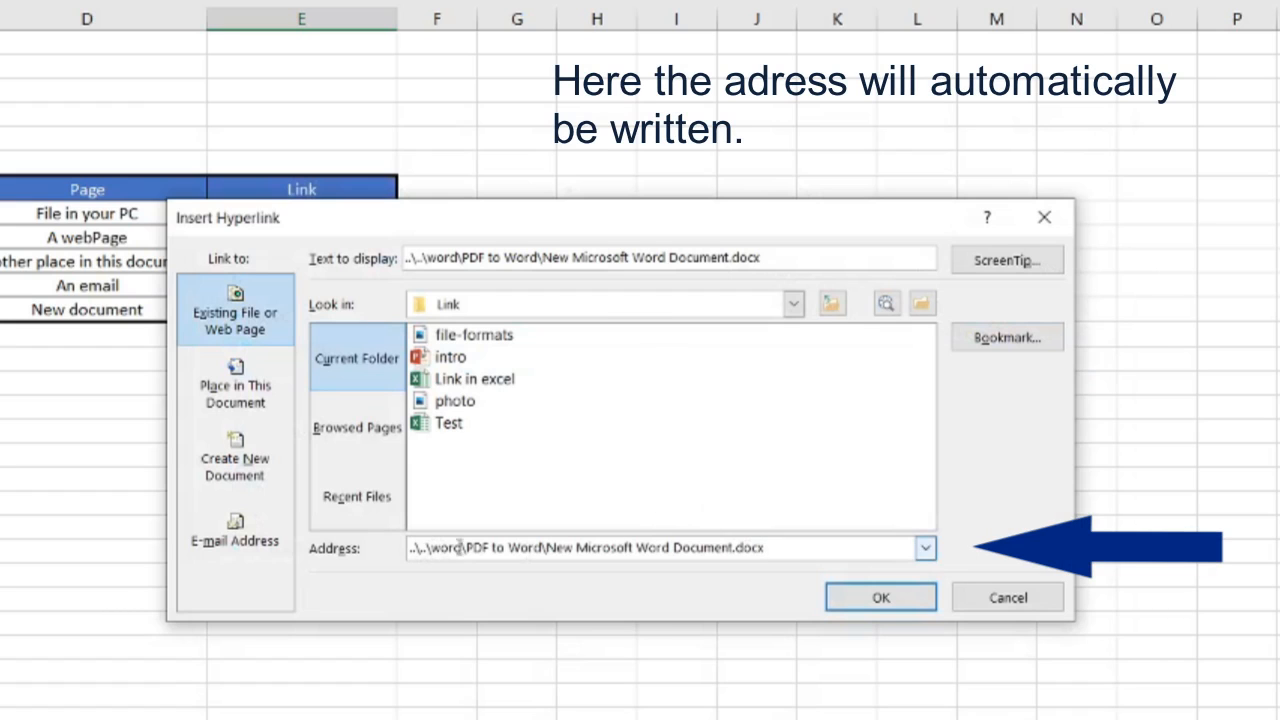
pyautogui.click(779, 258)
pyautogui.moveTo(779, 258); pyautogui.dragTo(412, 260)
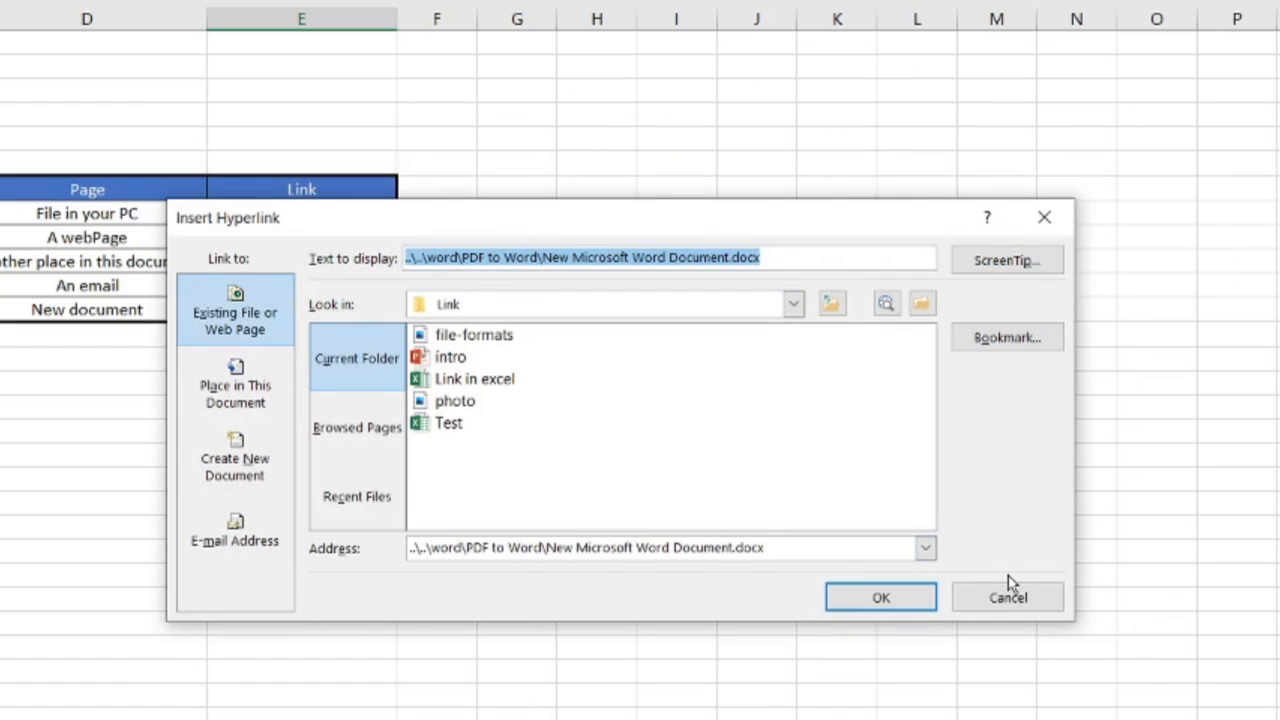
pyautogui.write('C')
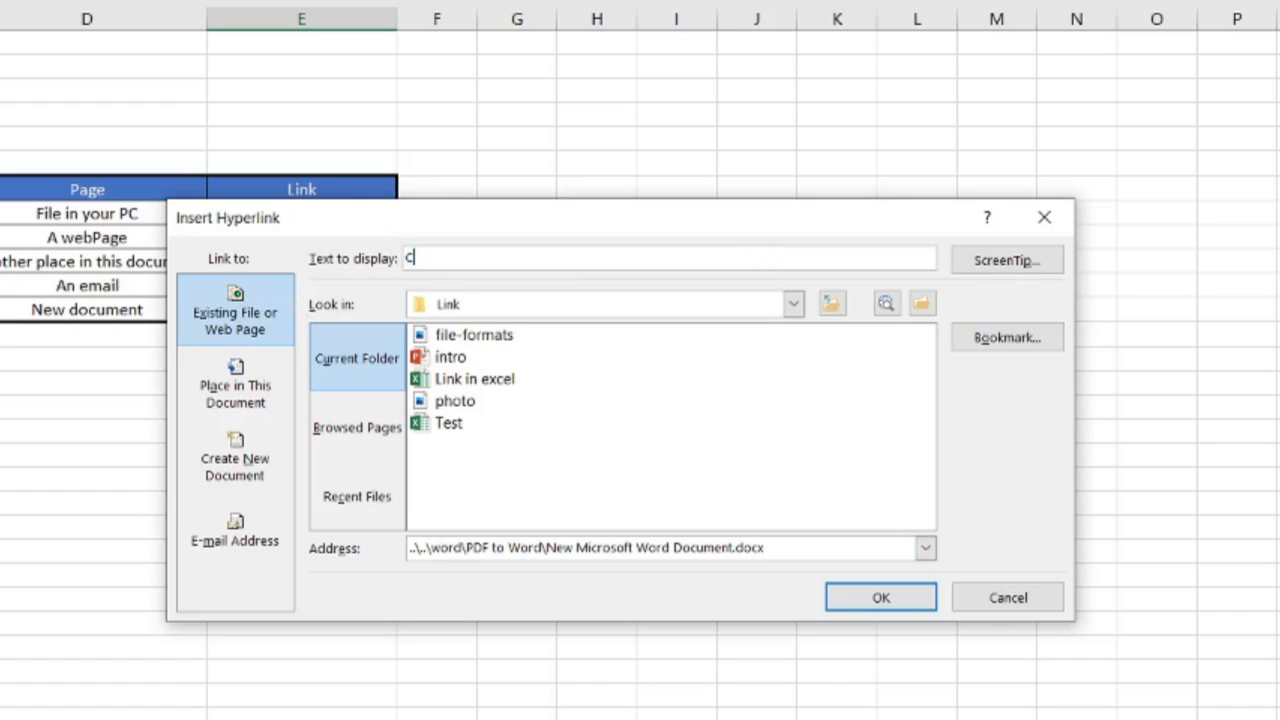
pyautogui.write('lick here')
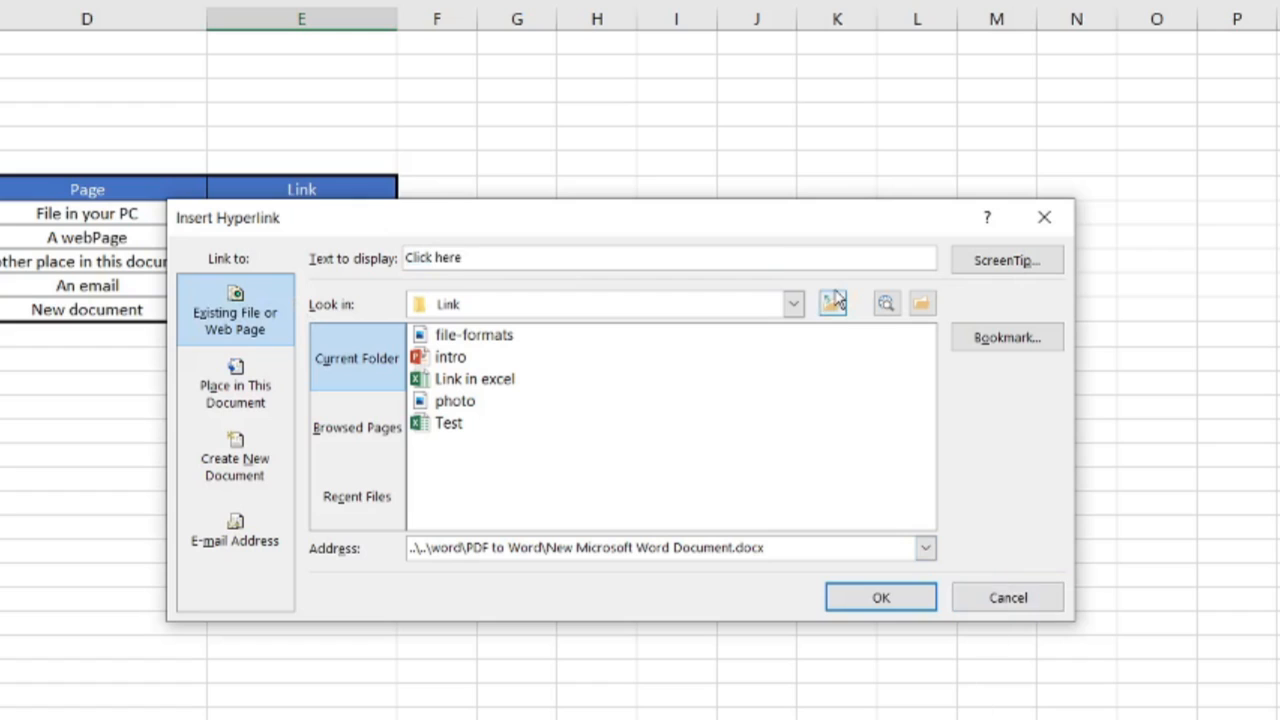
pyautogui.click(881, 598)
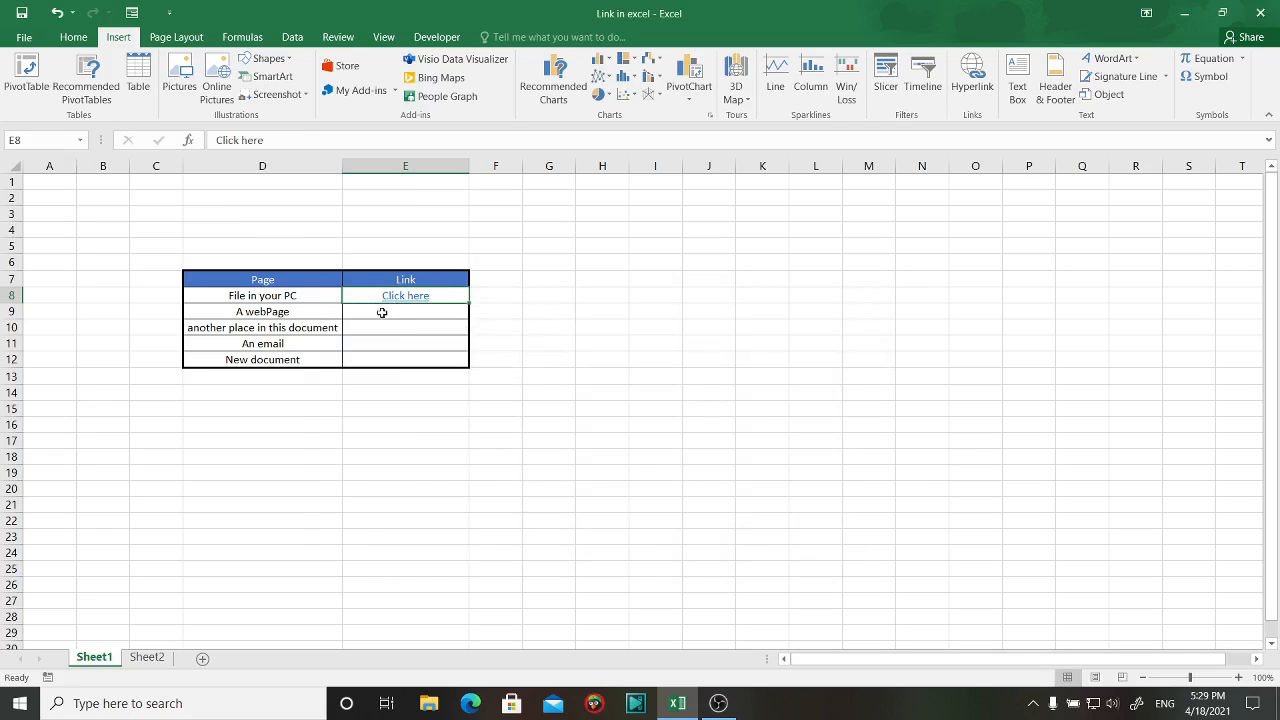
pyautogui.click(382, 313)
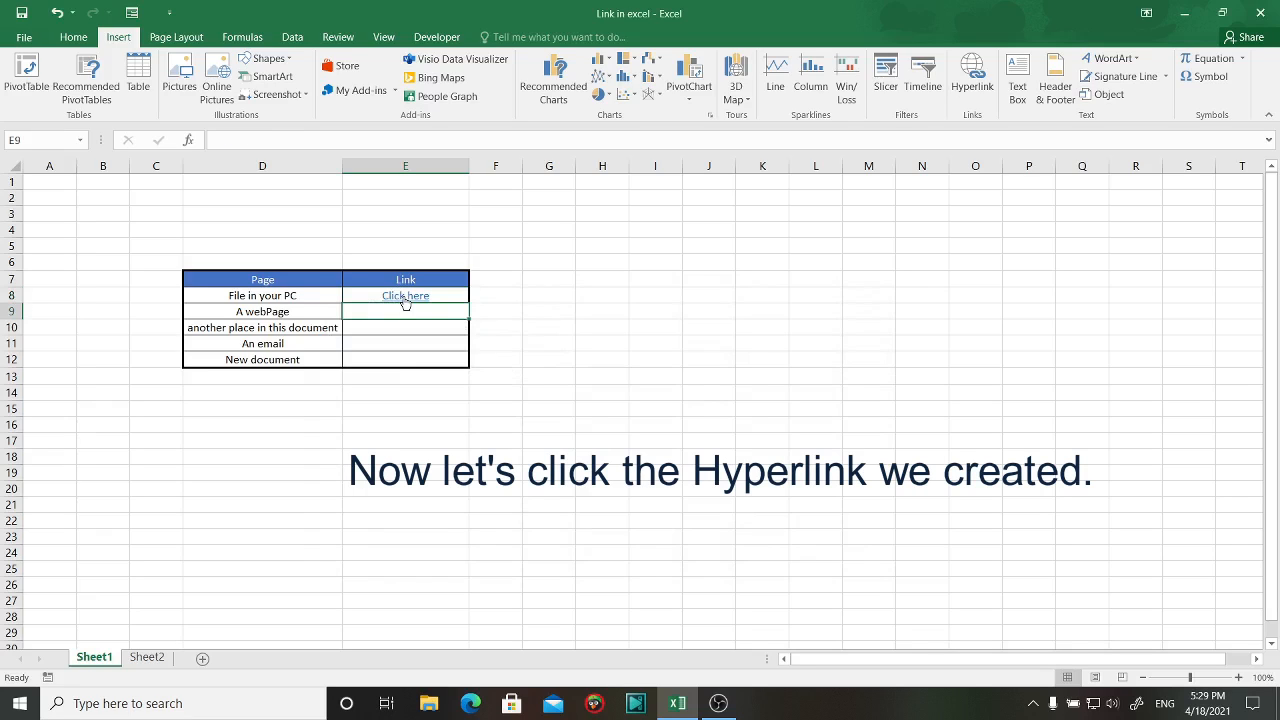
pyautogui.click(403, 296)
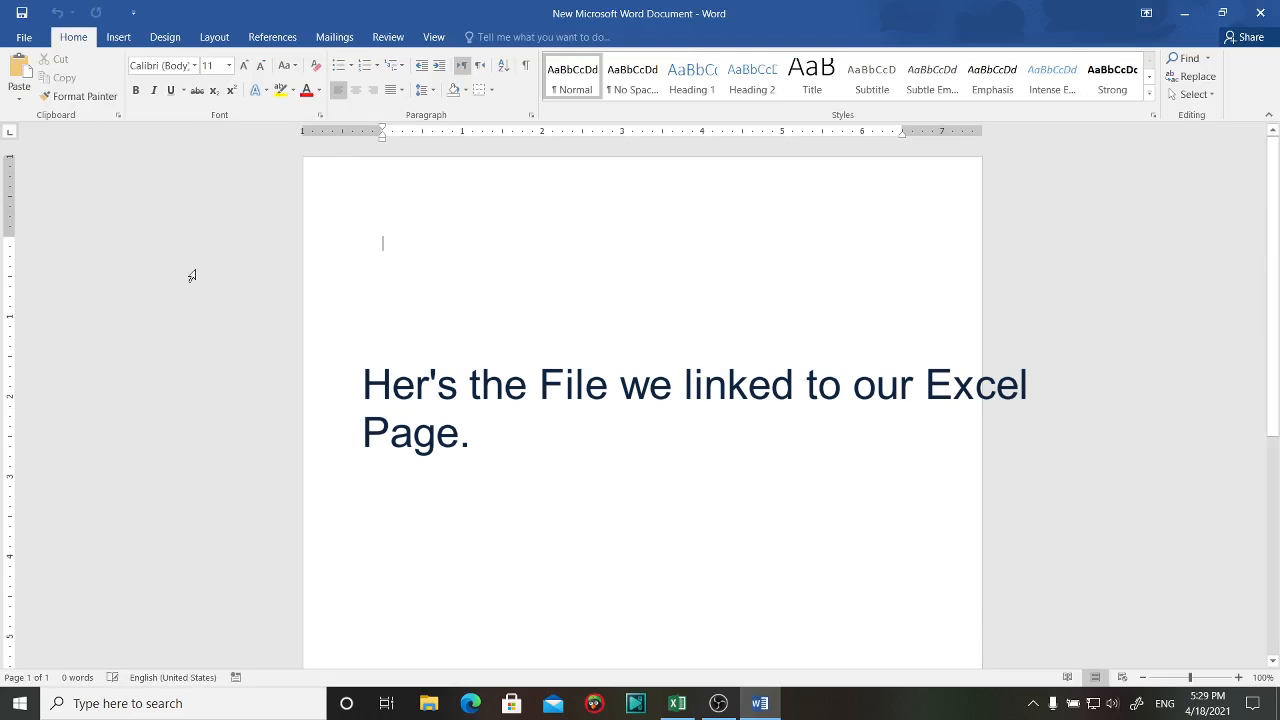
pyautogui.click(1260, 13)
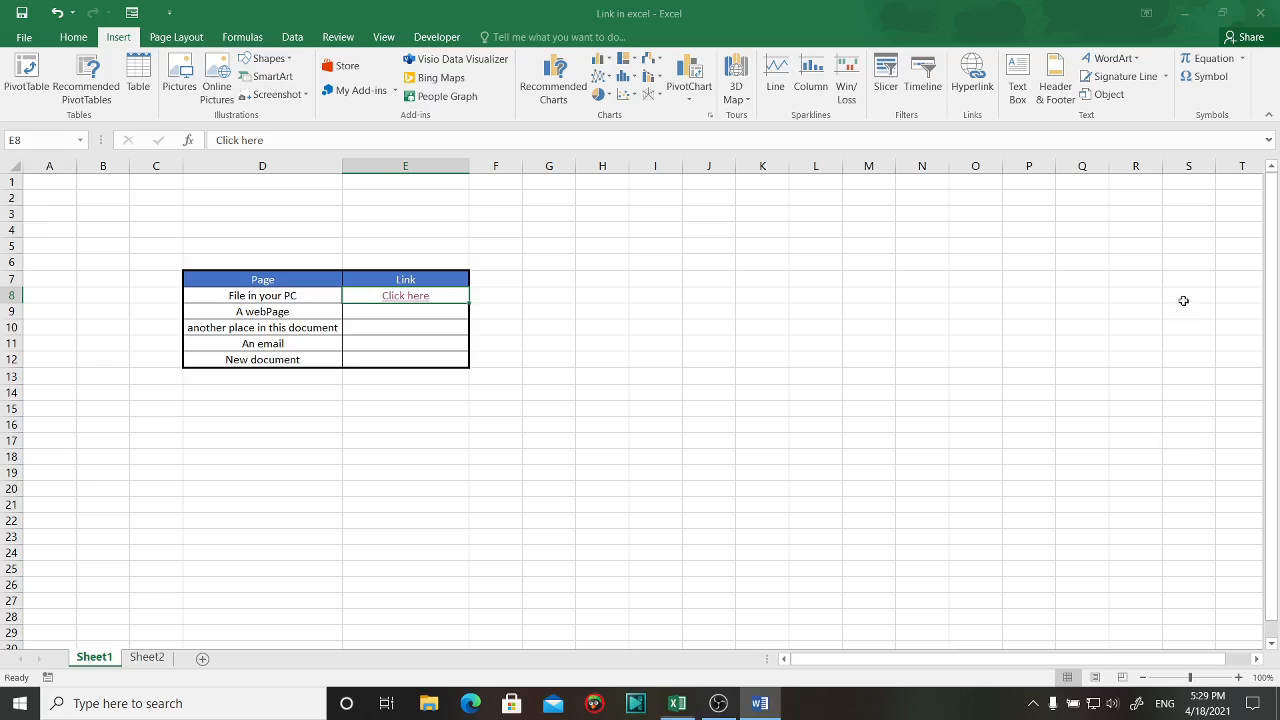
pyautogui.click(398, 316)
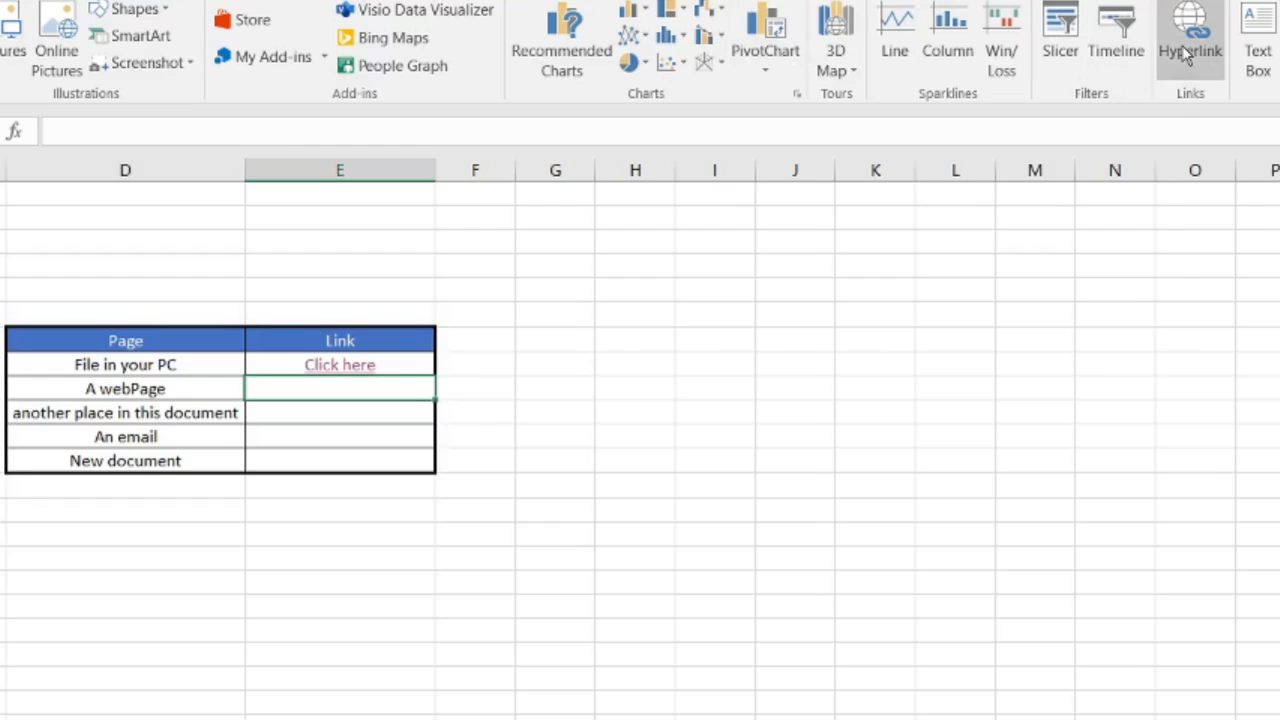
pyautogui.click(1185, 55)
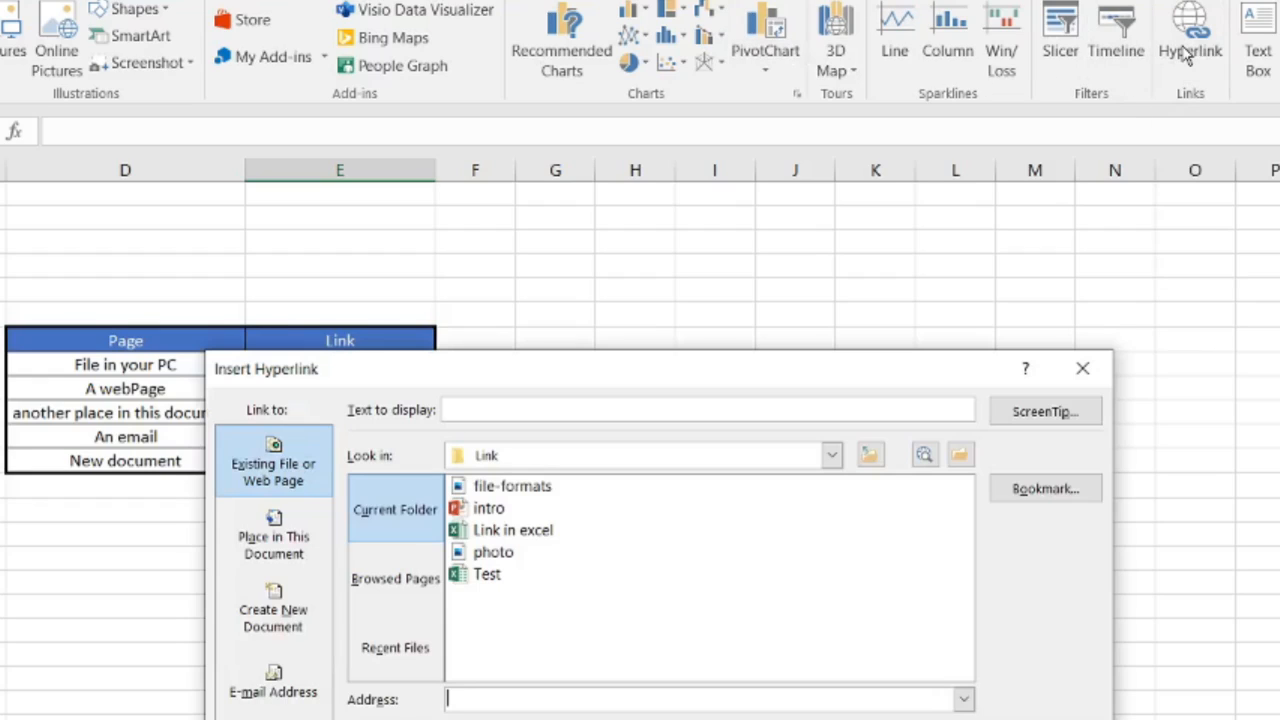
pyautogui.click(398, 582)
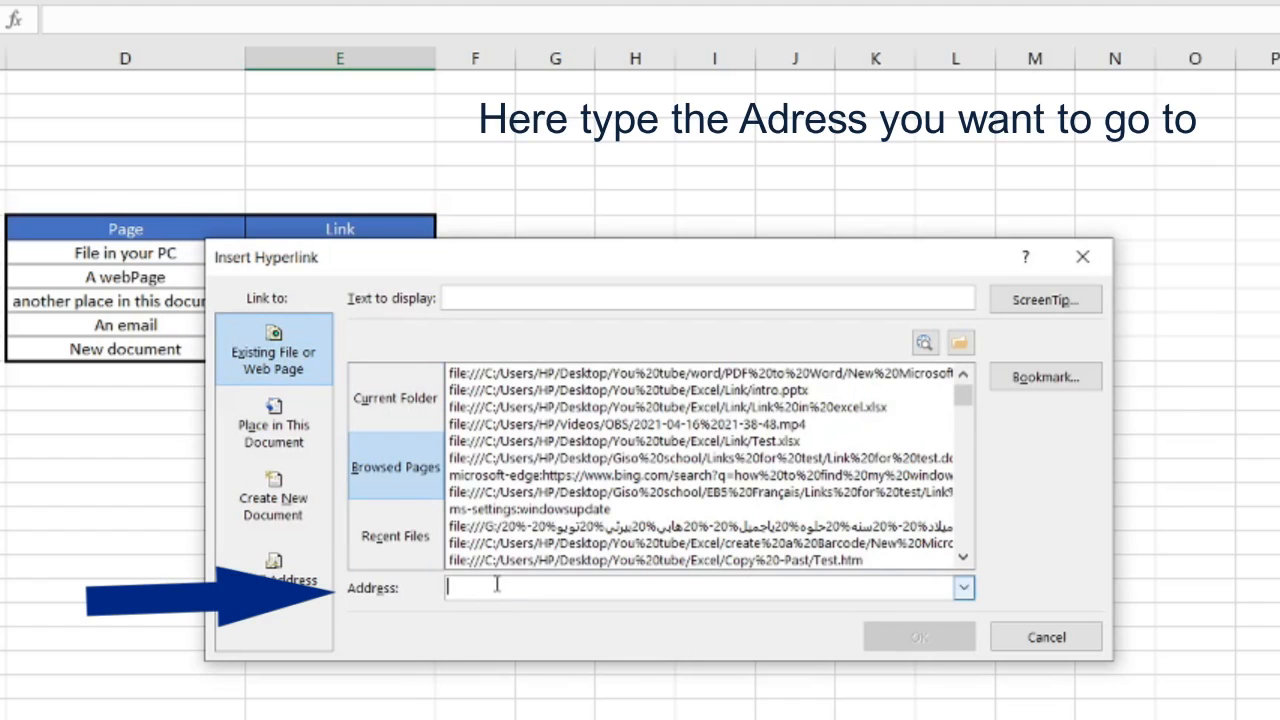
pyautogui.write('www')
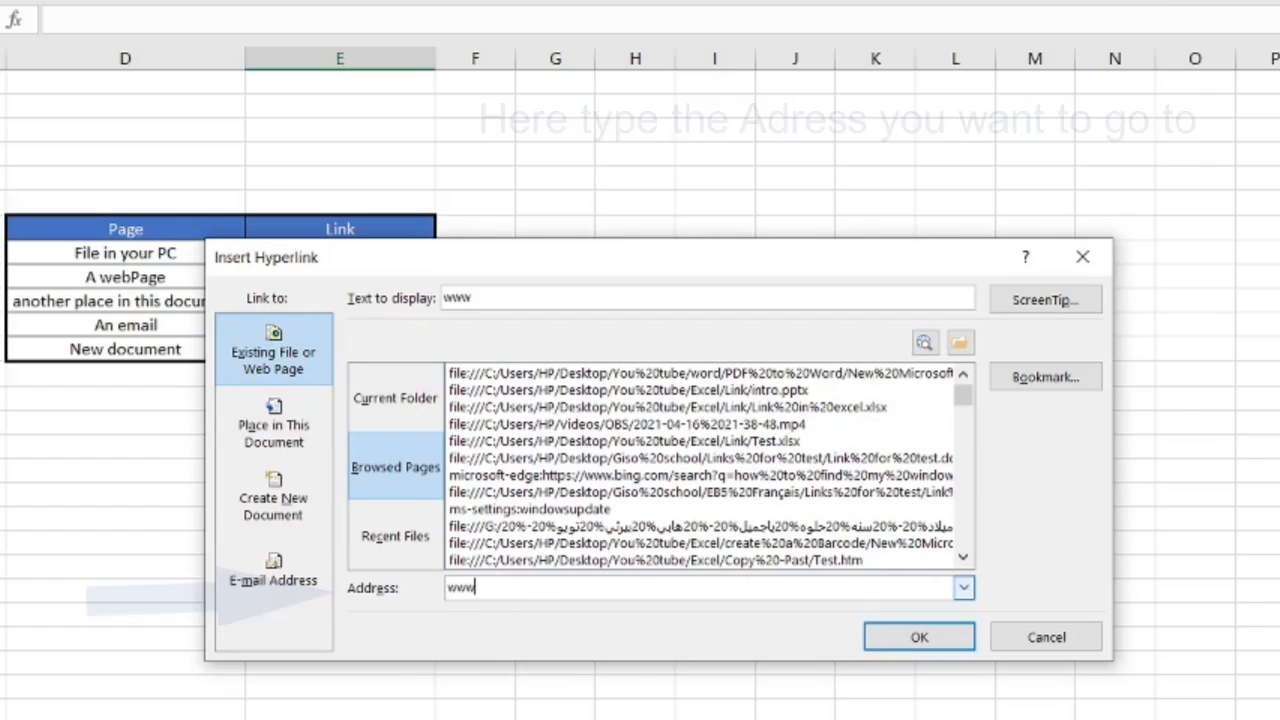
pyautogui.write('.google')
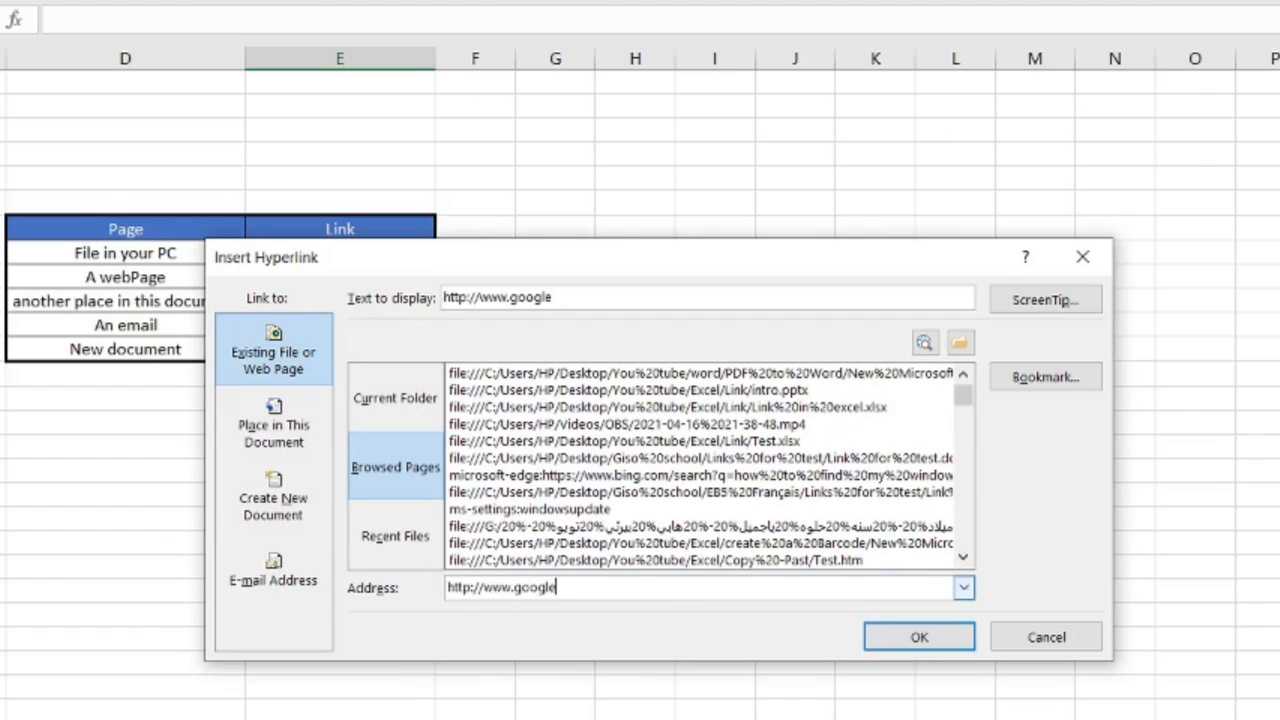
pyautogui.write('.com')
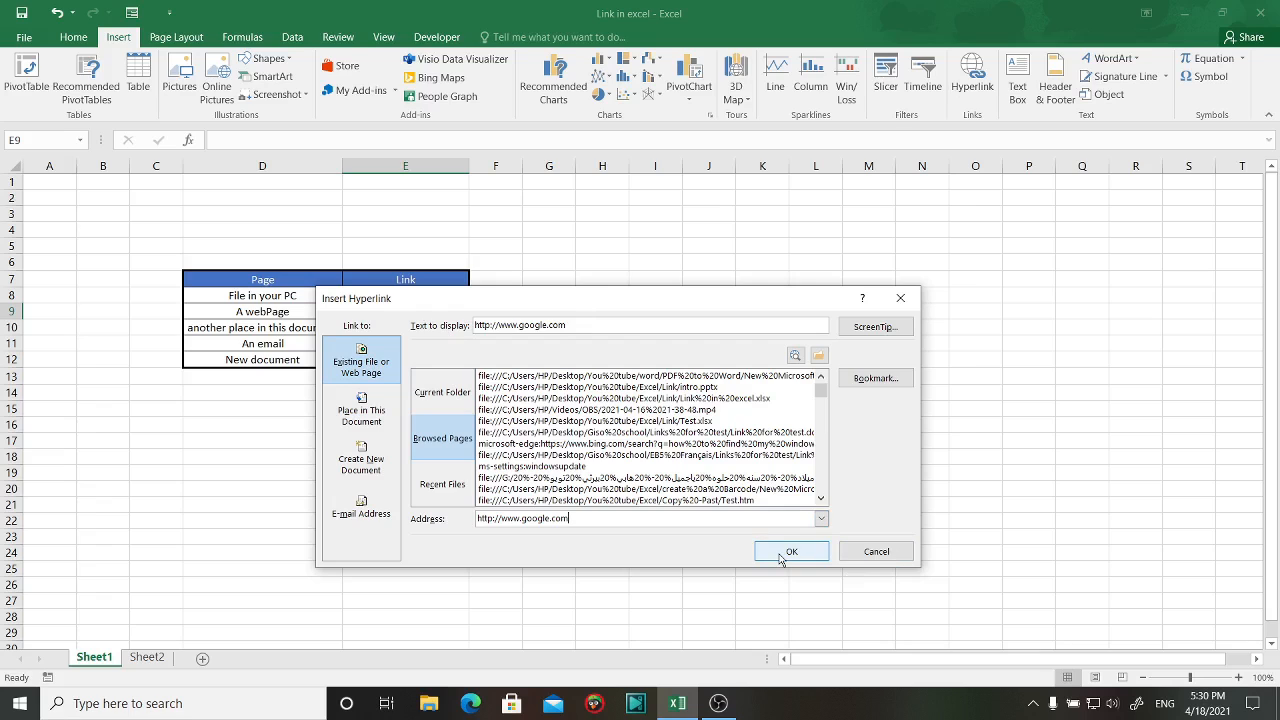
pyautogui.click(788, 553)
pyautogui.click(534, 396)
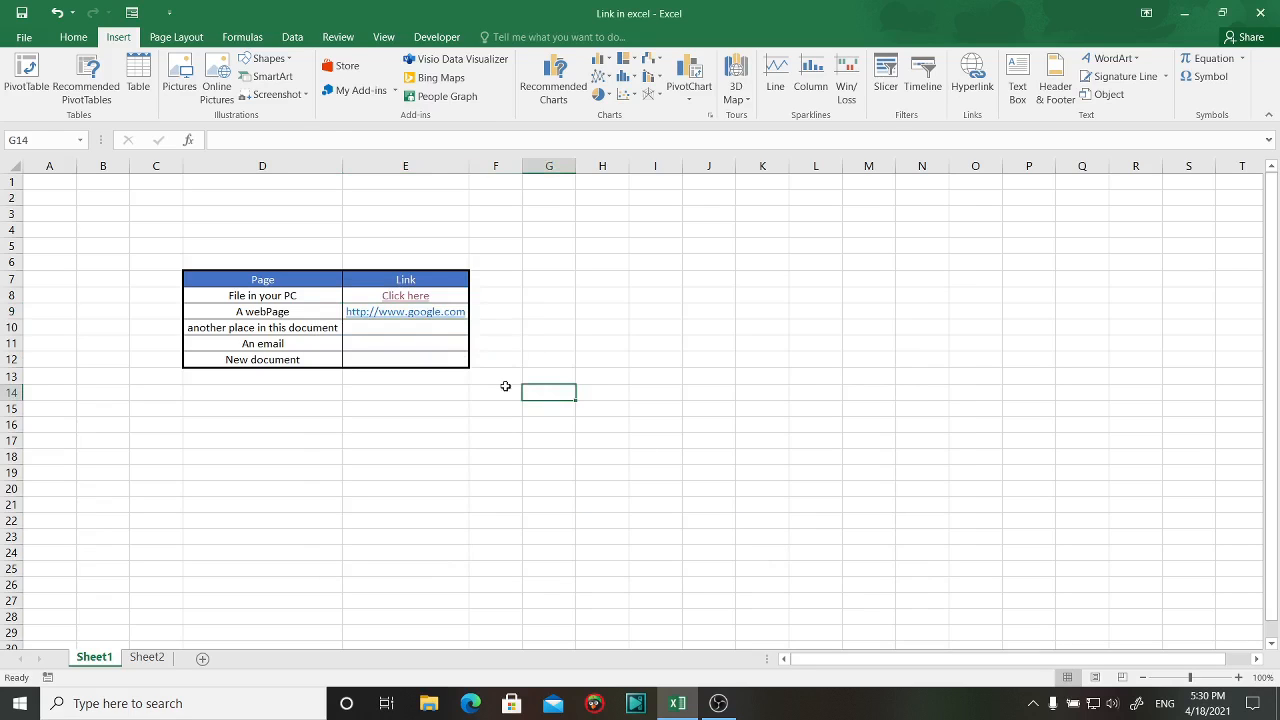
pyautogui.click(425, 313)
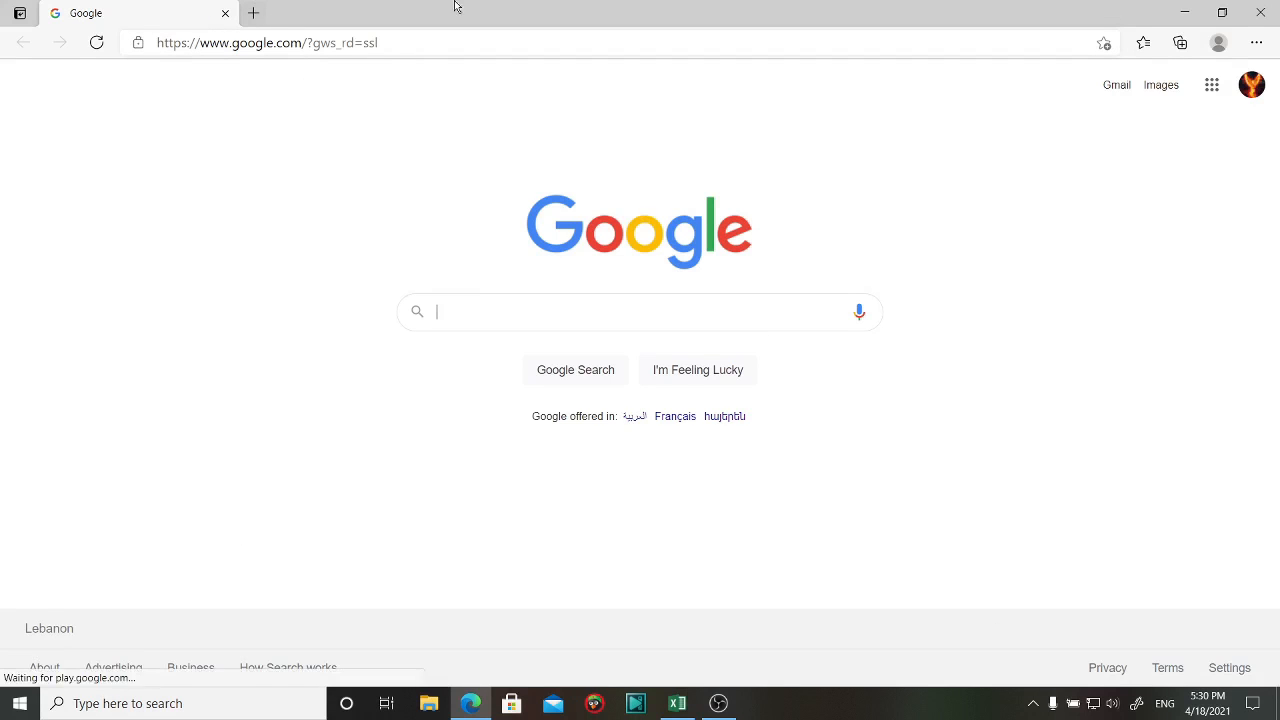
pyautogui.click(1274, 11)
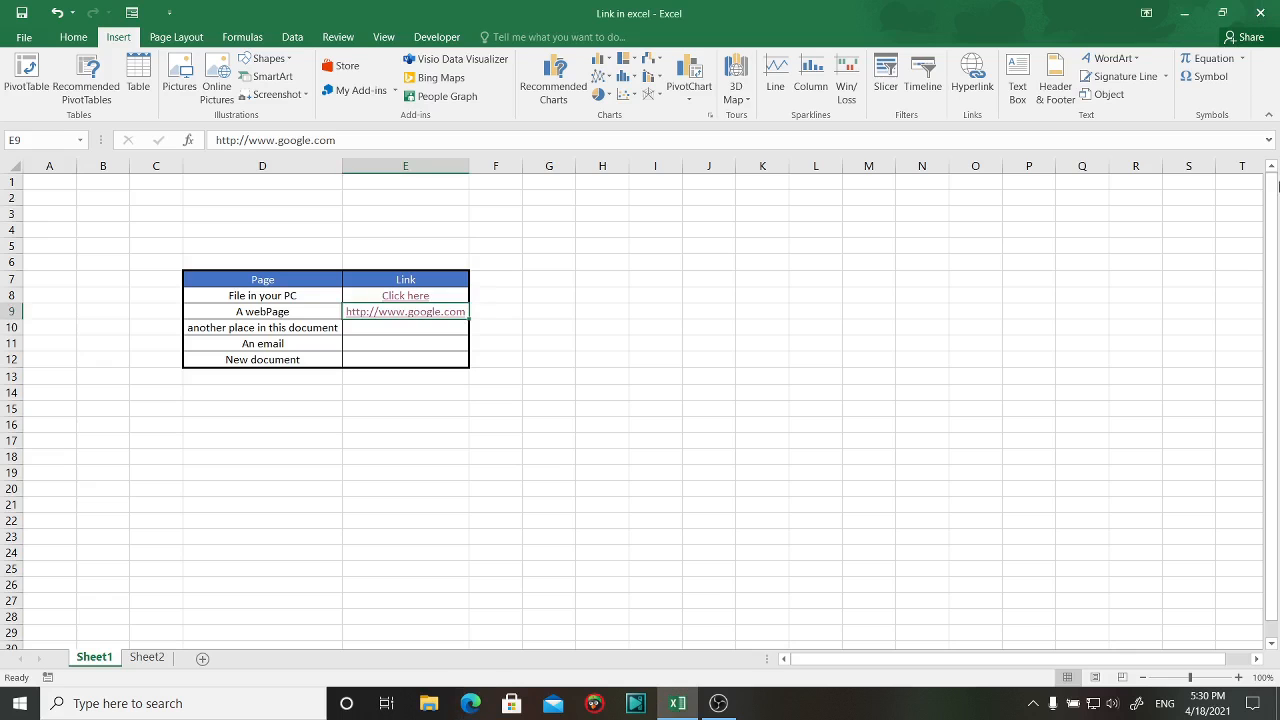
pyautogui.click(426, 335)
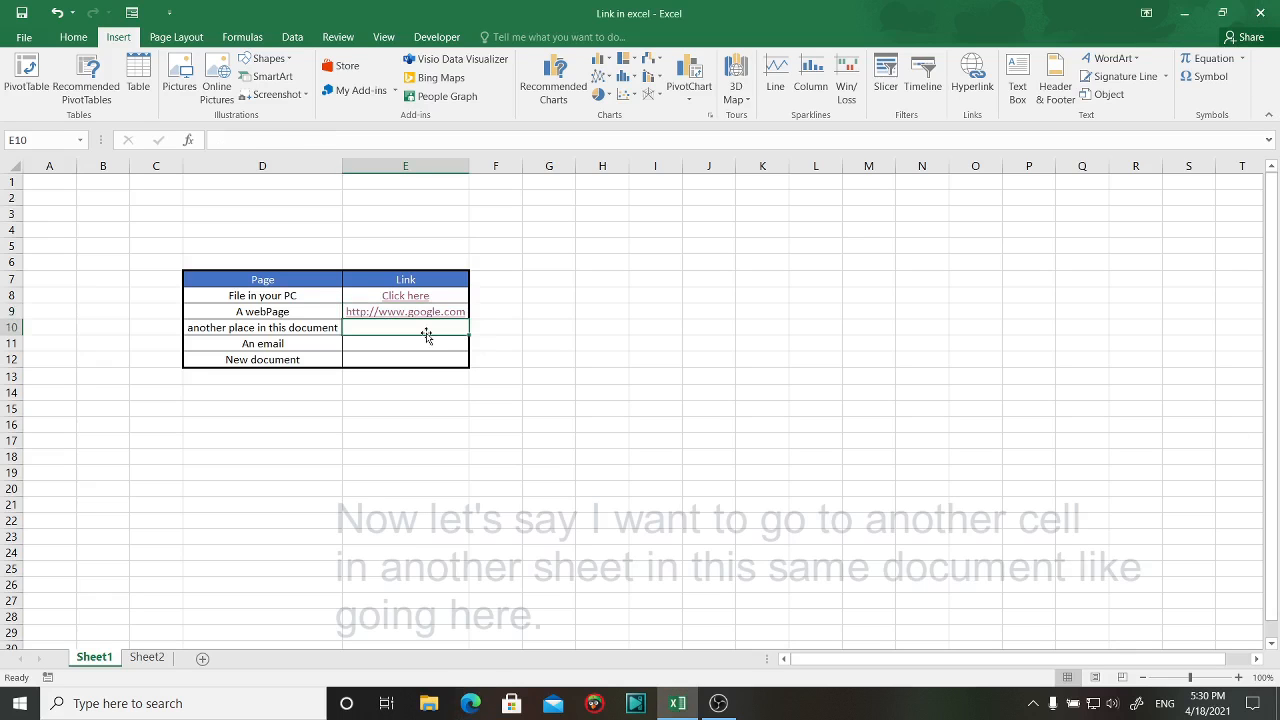
# Look over Sheet2's cells to pick the target for the link.
pyautogui.click(150, 660)
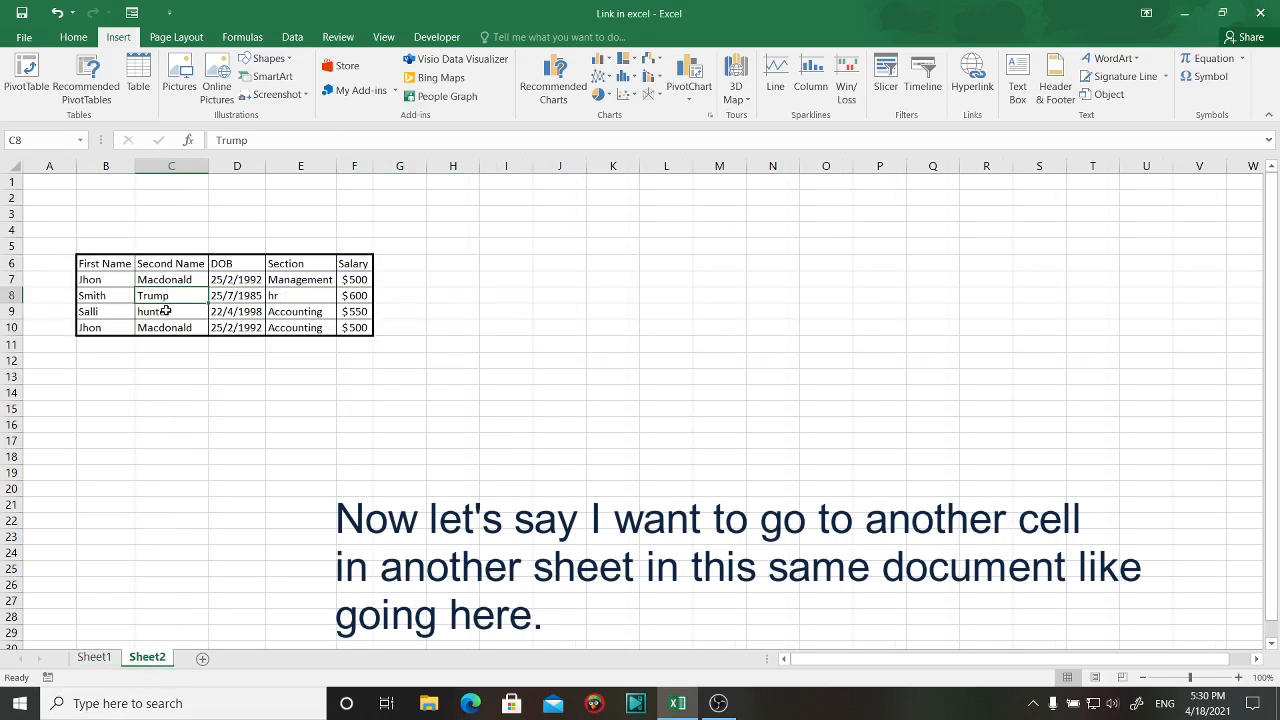
pyautogui.click(295, 297)
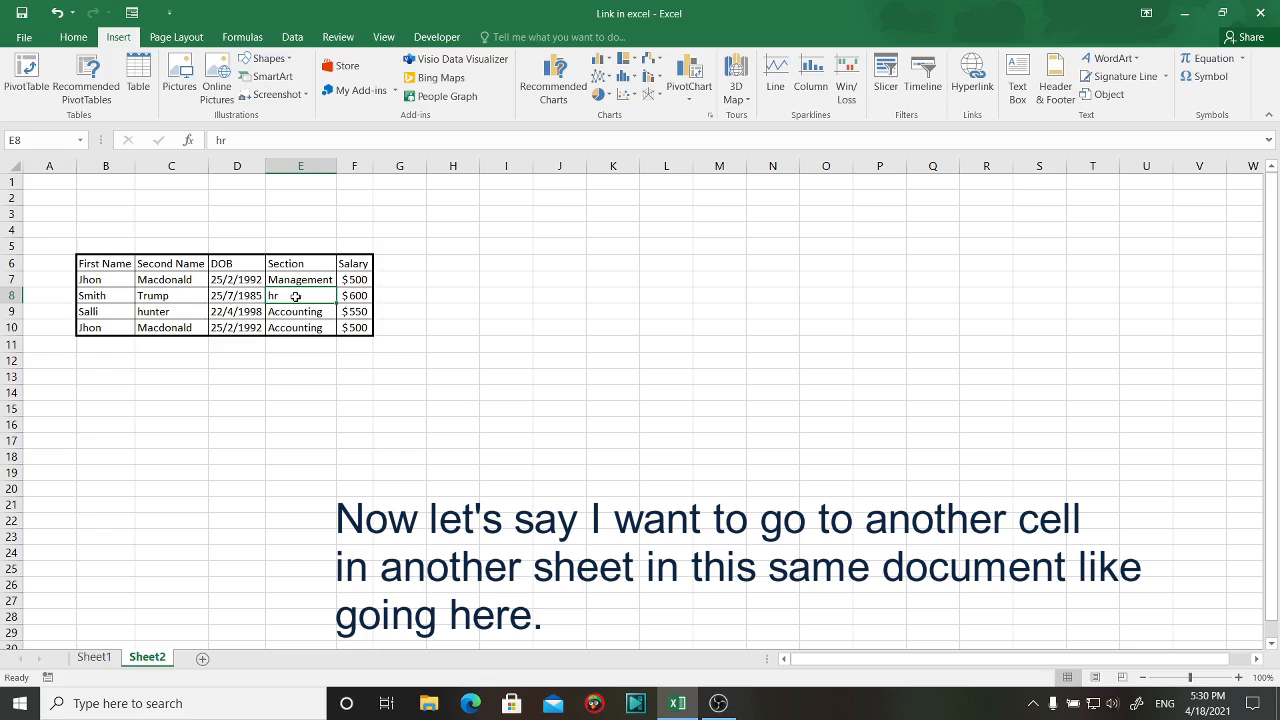
pyautogui.click(296, 282)
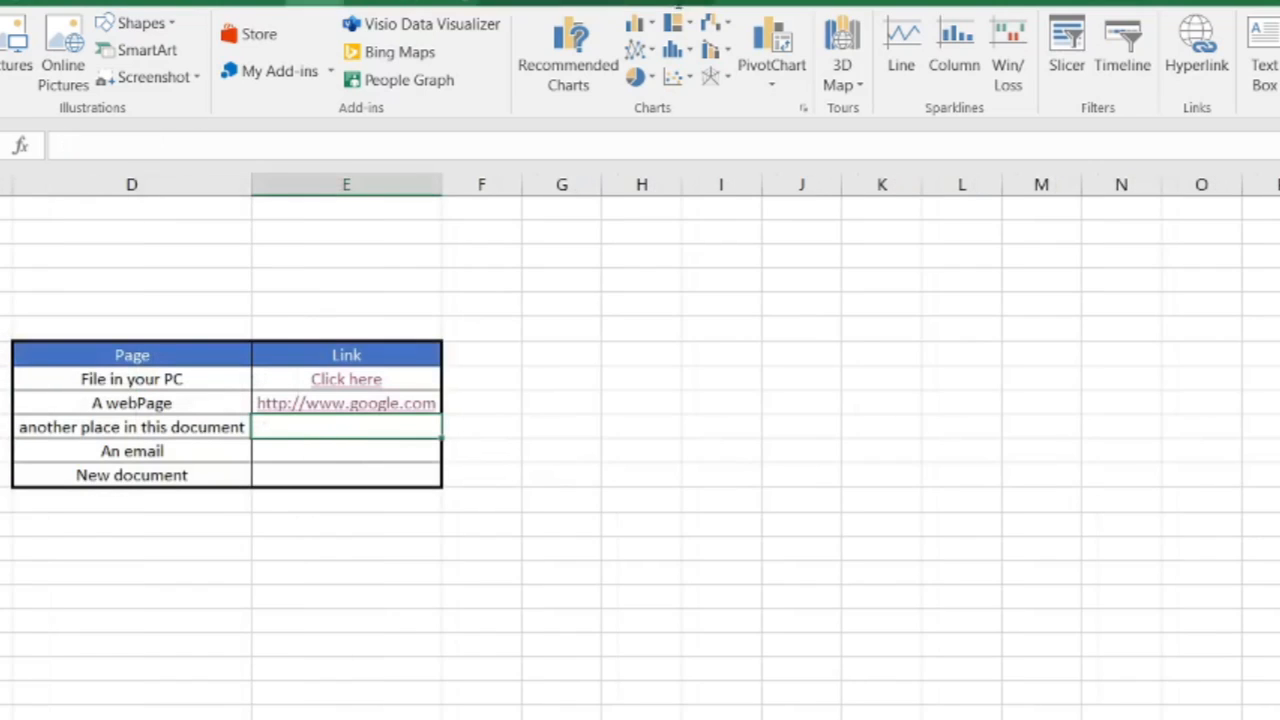
# Link E10 to cell D7 on Sheet2 with display text 'Click here'.
pyautogui.click(1192, 62)
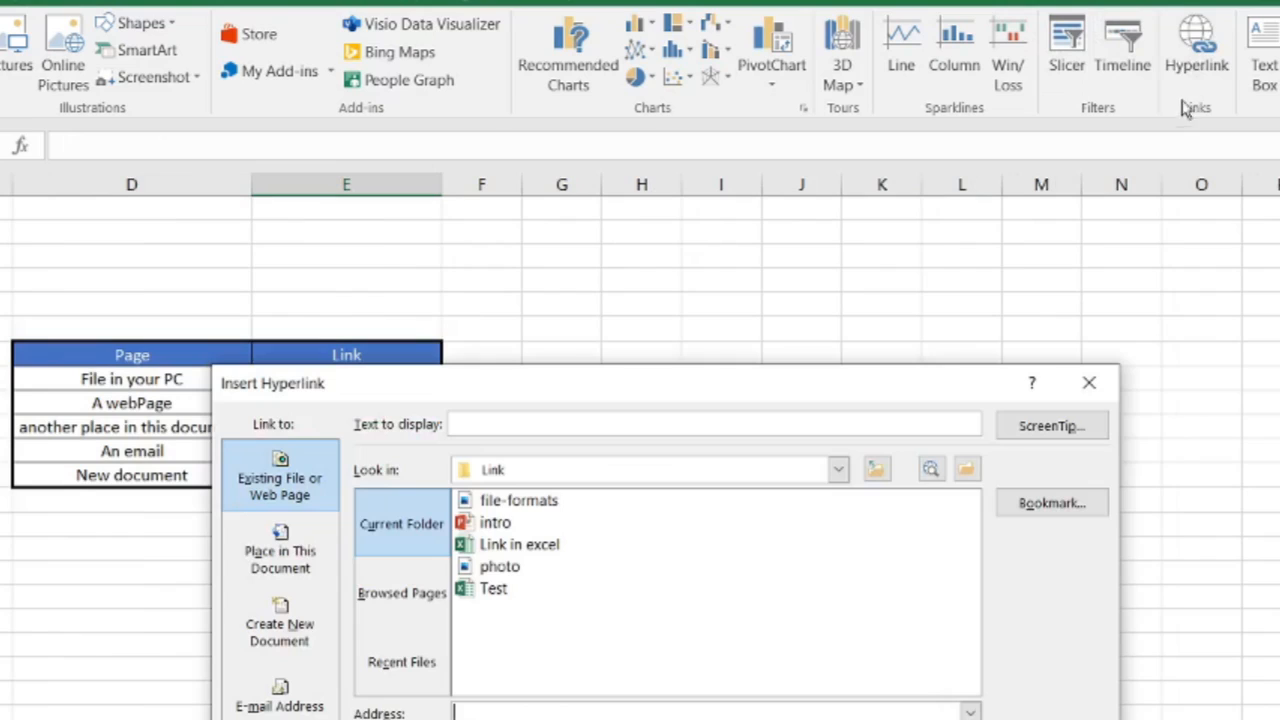
pyautogui.click(280, 556)
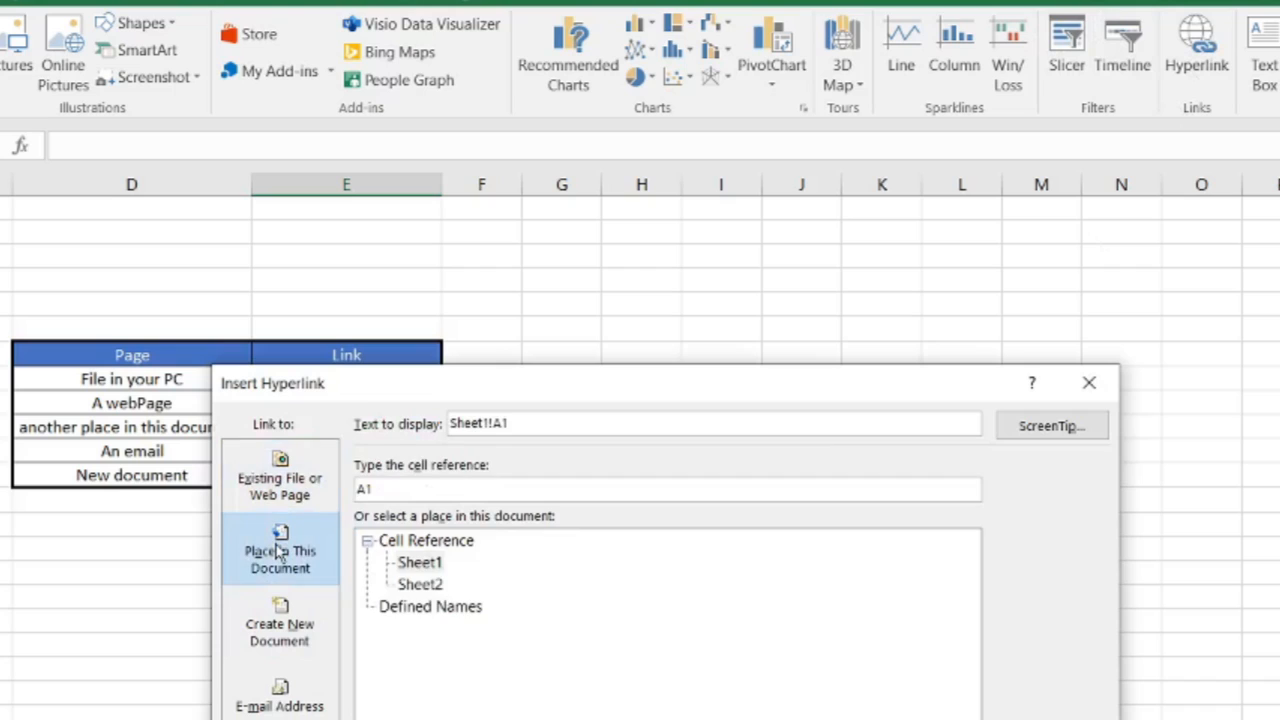
pyautogui.click(420, 564)
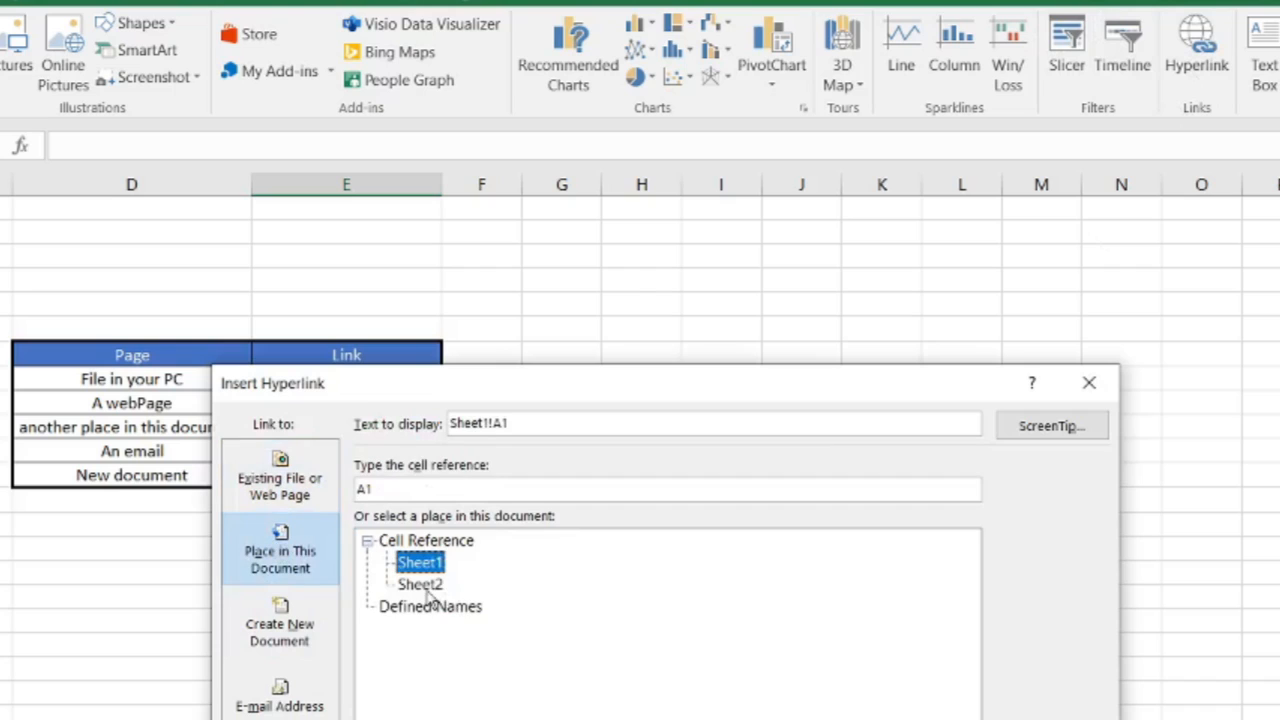
pyautogui.click(424, 588)
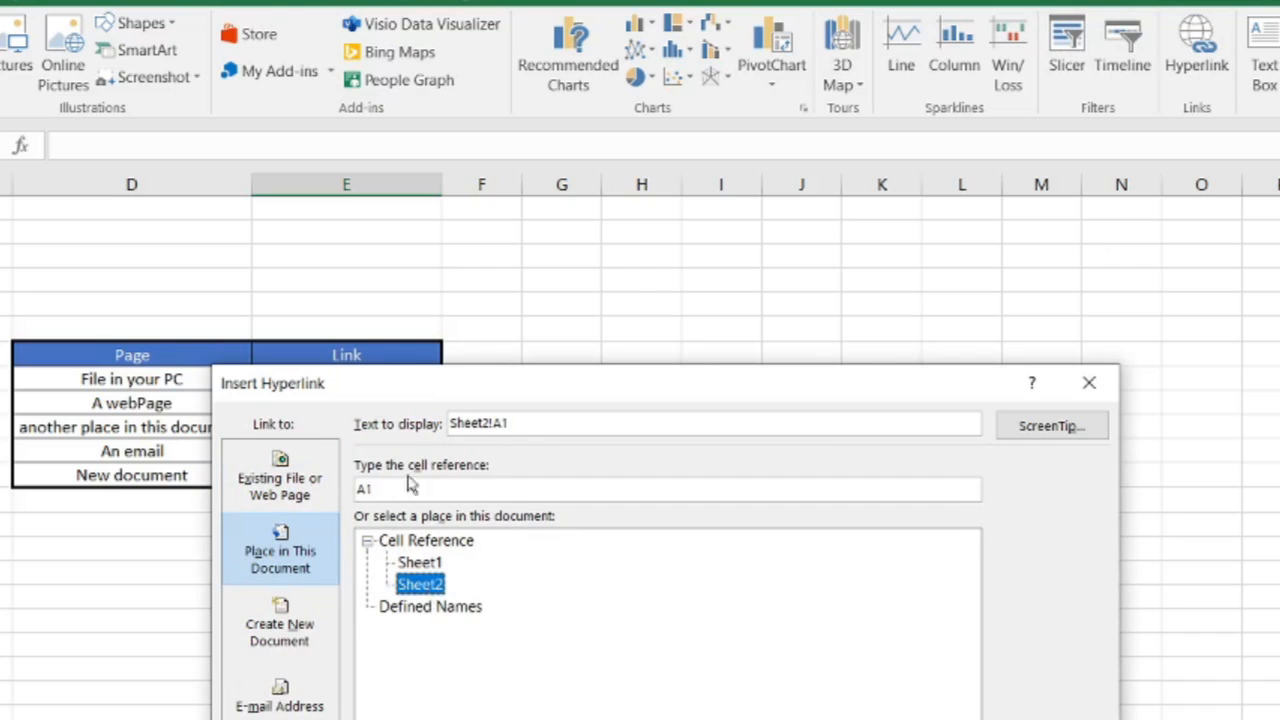
pyautogui.moveTo(380, 488); pyautogui.dragTo(352, 497)
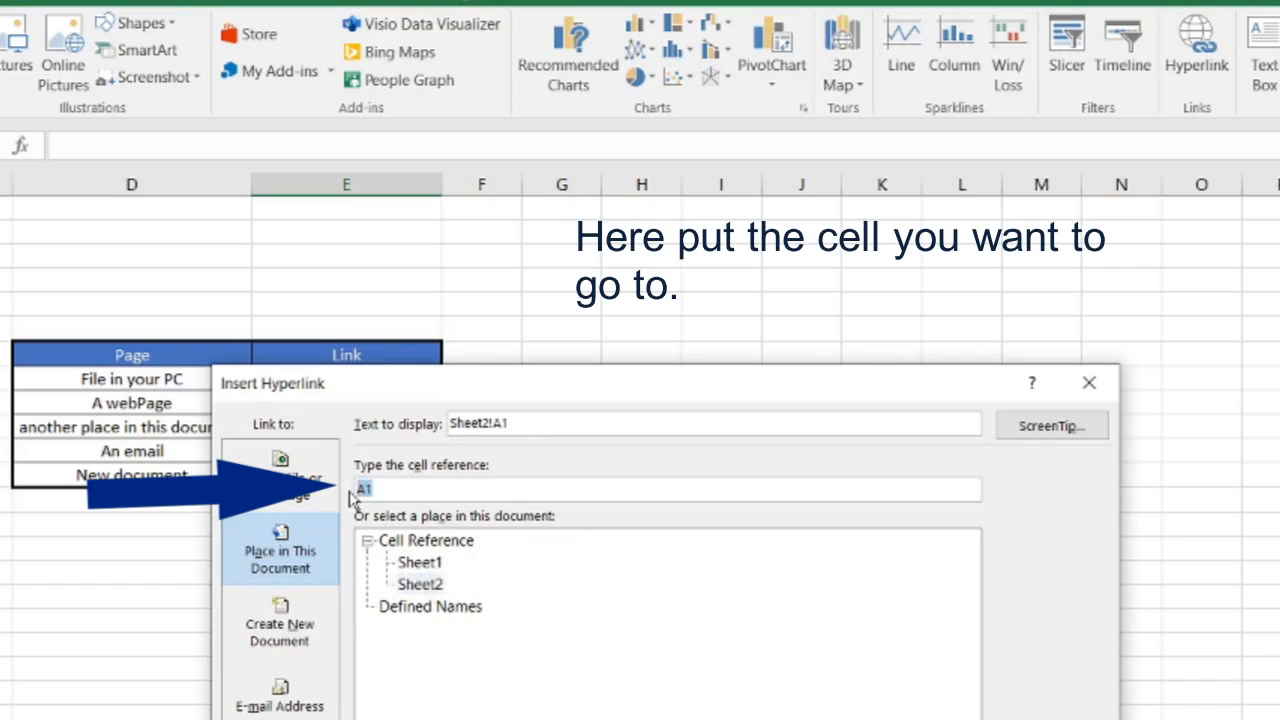
pyautogui.write('D')
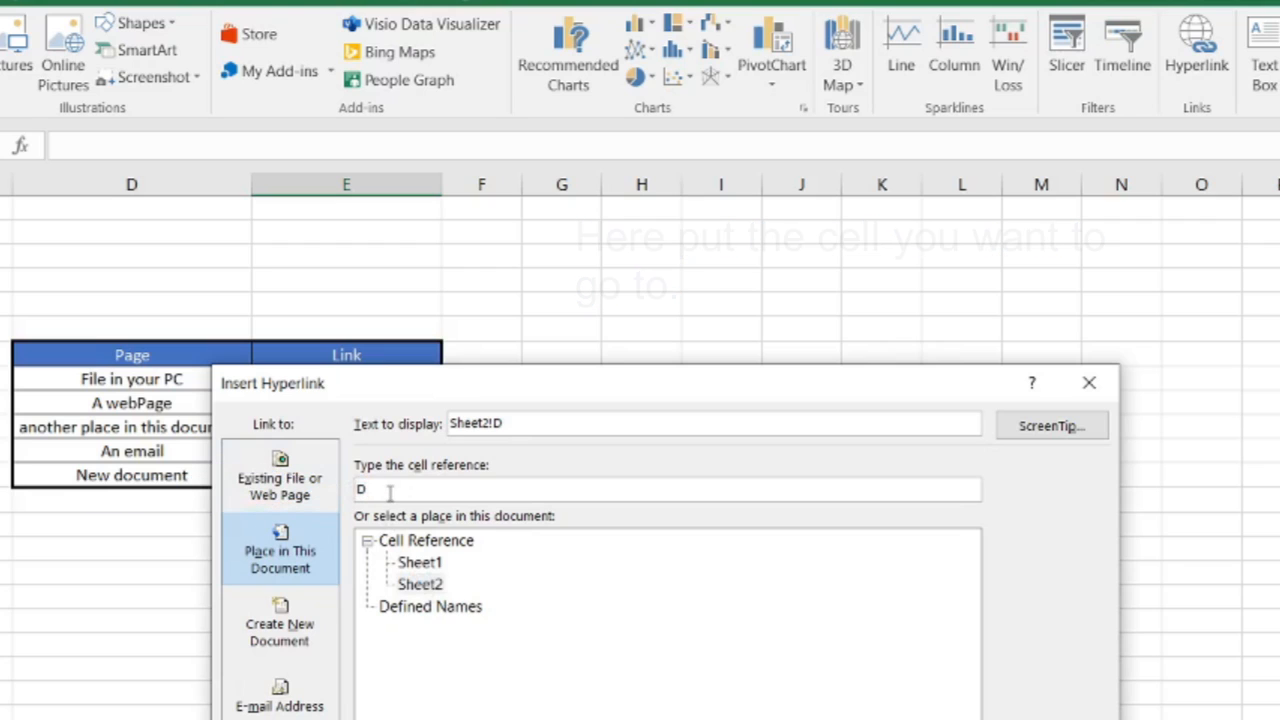
pyautogui.write('7')
pyautogui.moveTo(510, 427); pyautogui.dragTo(444, 440)
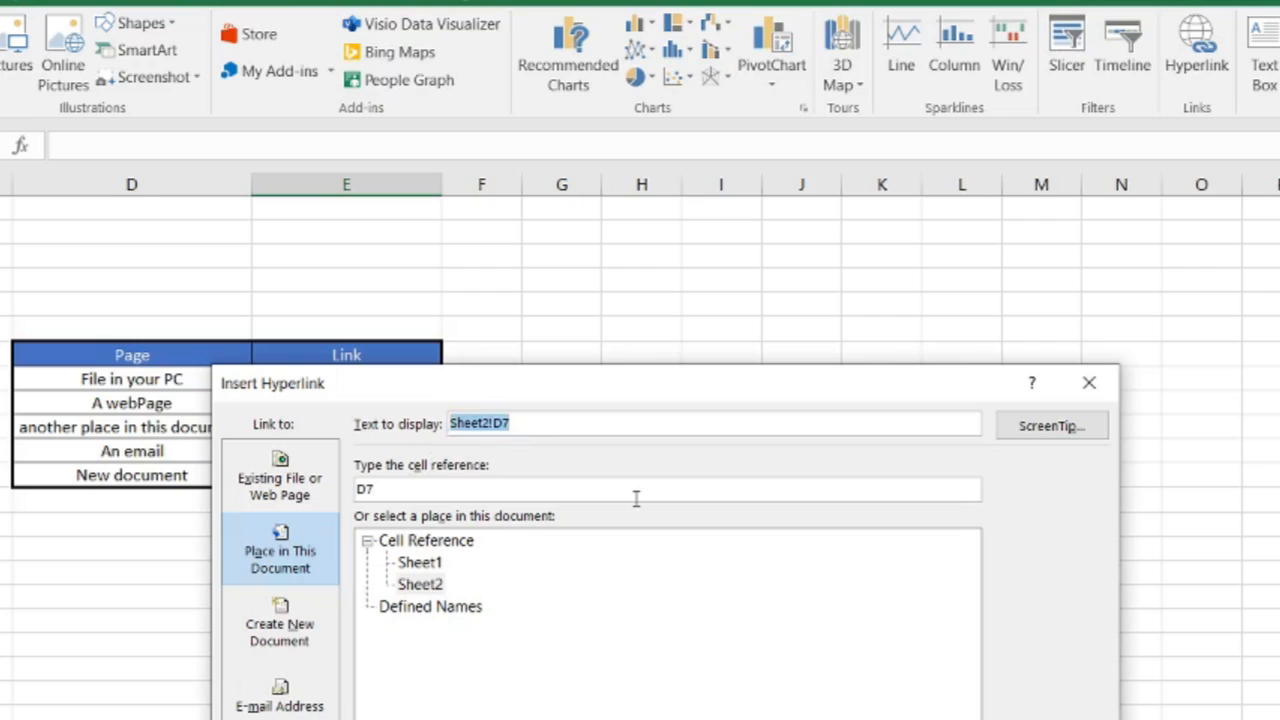
pyautogui.write('Cli')
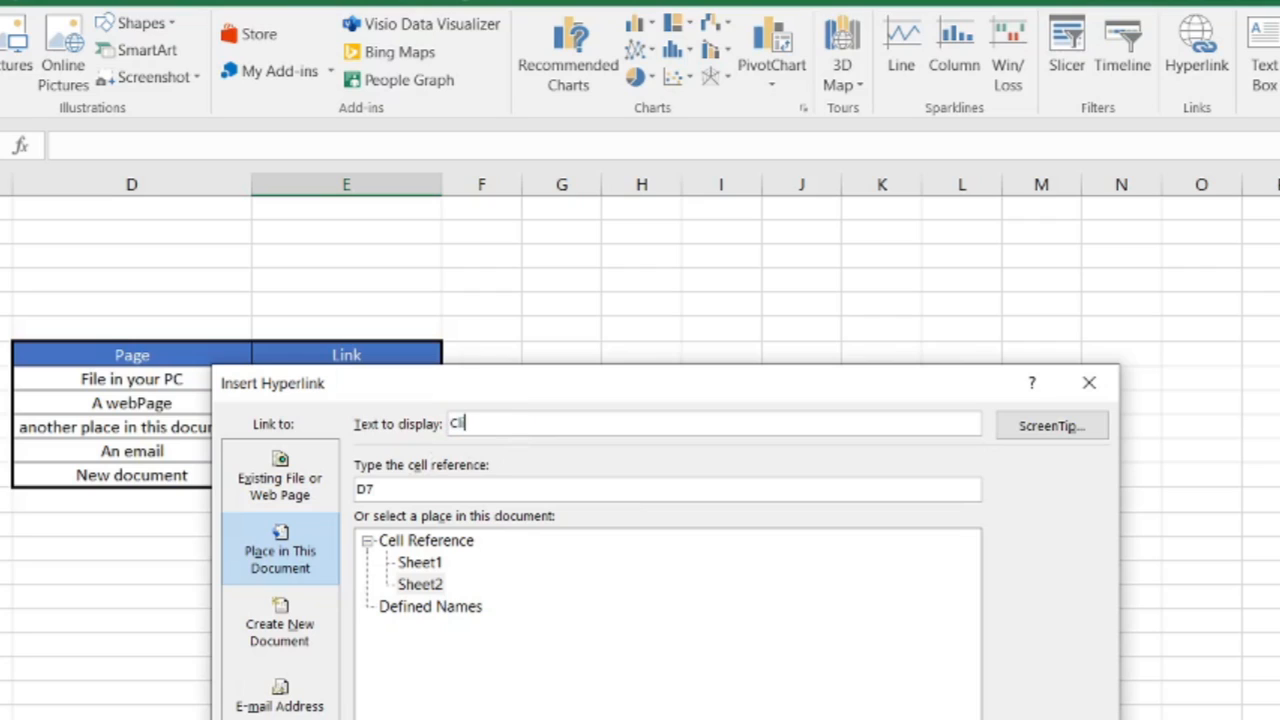
pyautogui.write('ck here')
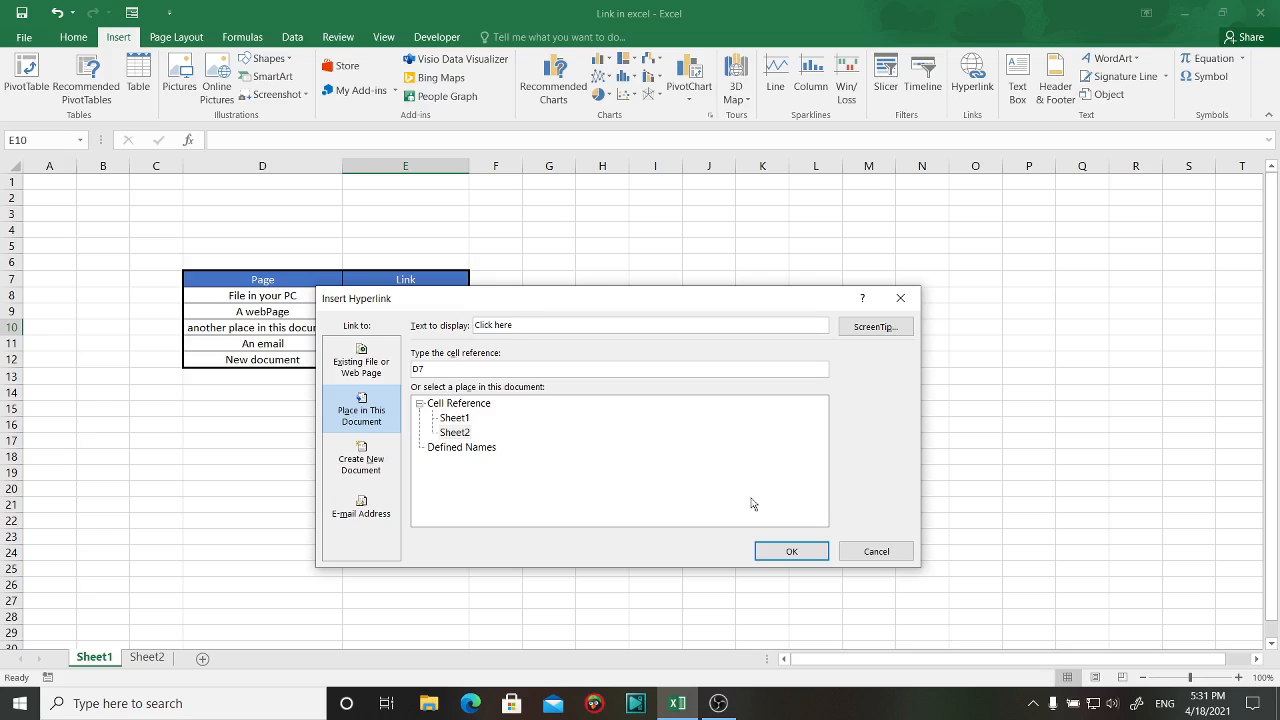
pyautogui.click(789, 550)
pyautogui.click(563, 487)
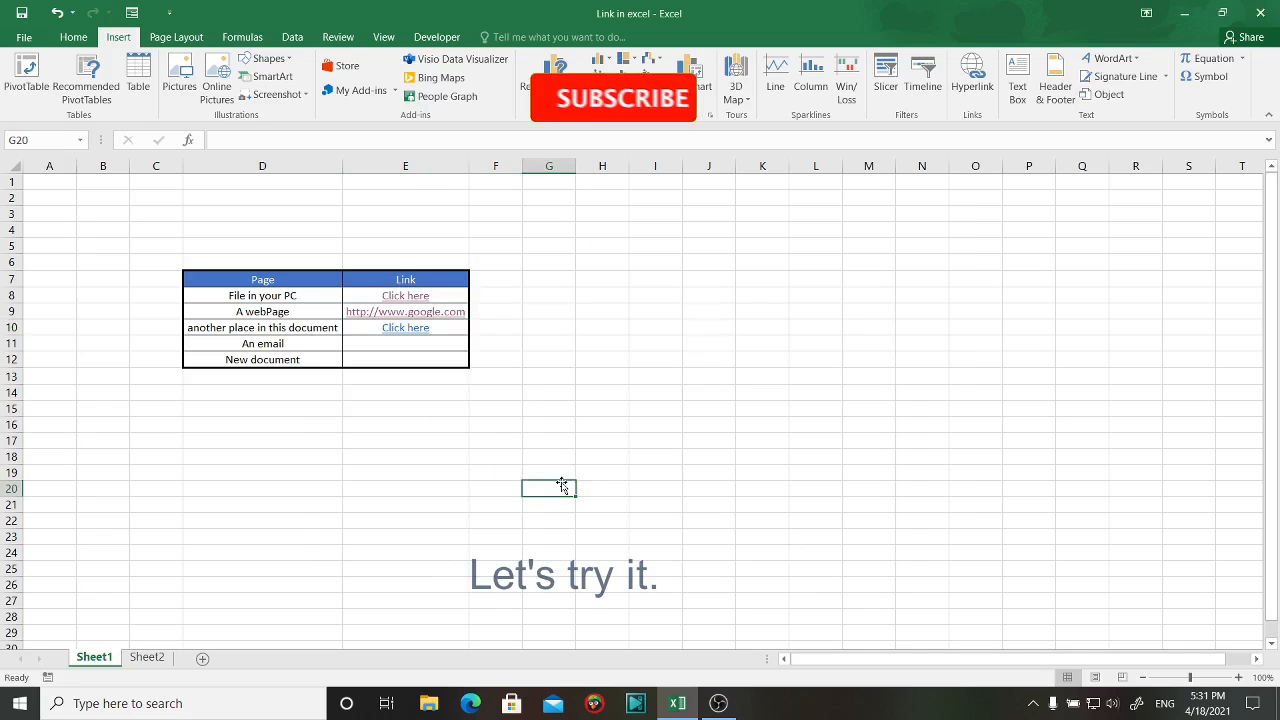
pyautogui.click(406, 328)
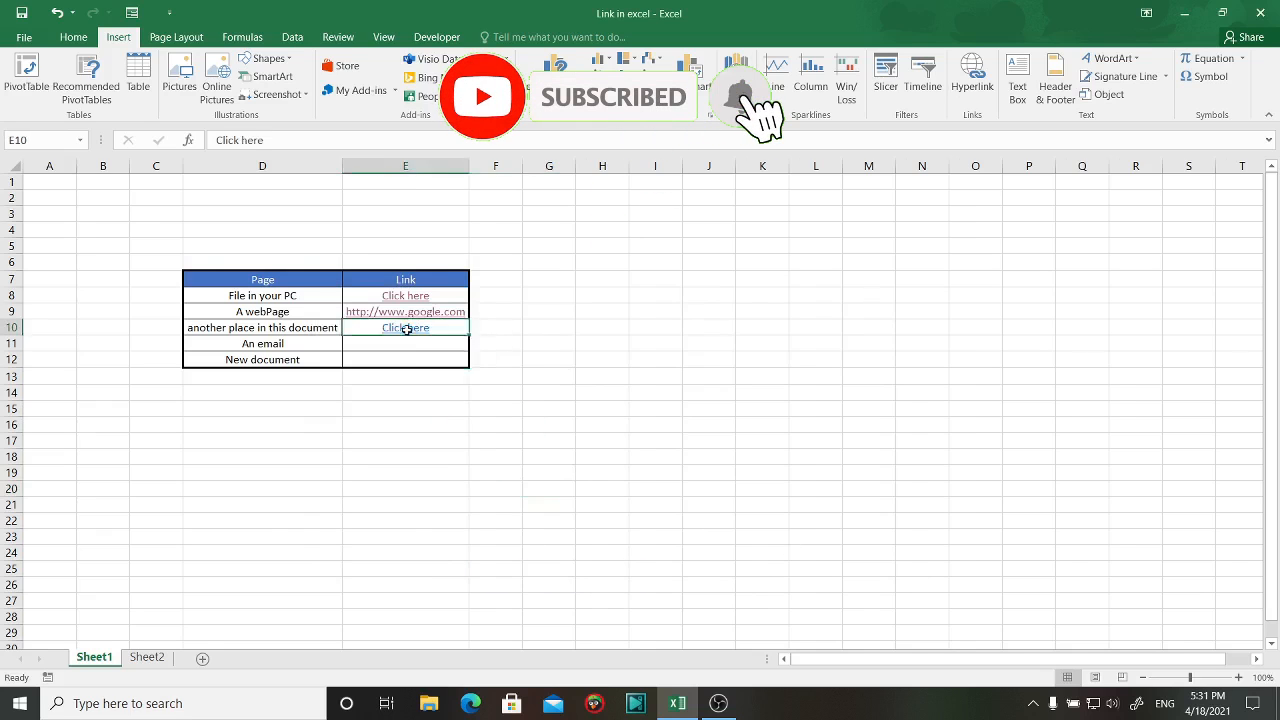
pyautogui.click(406, 328)
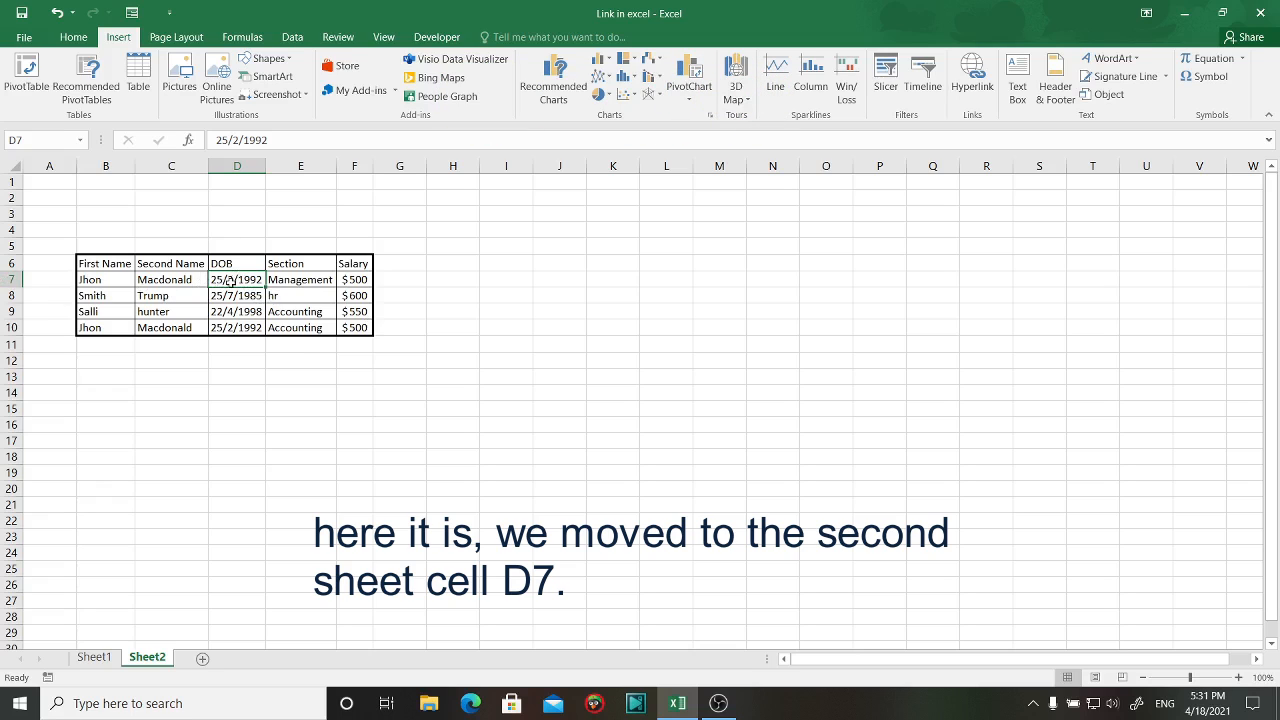
pyautogui.click(94, 657)
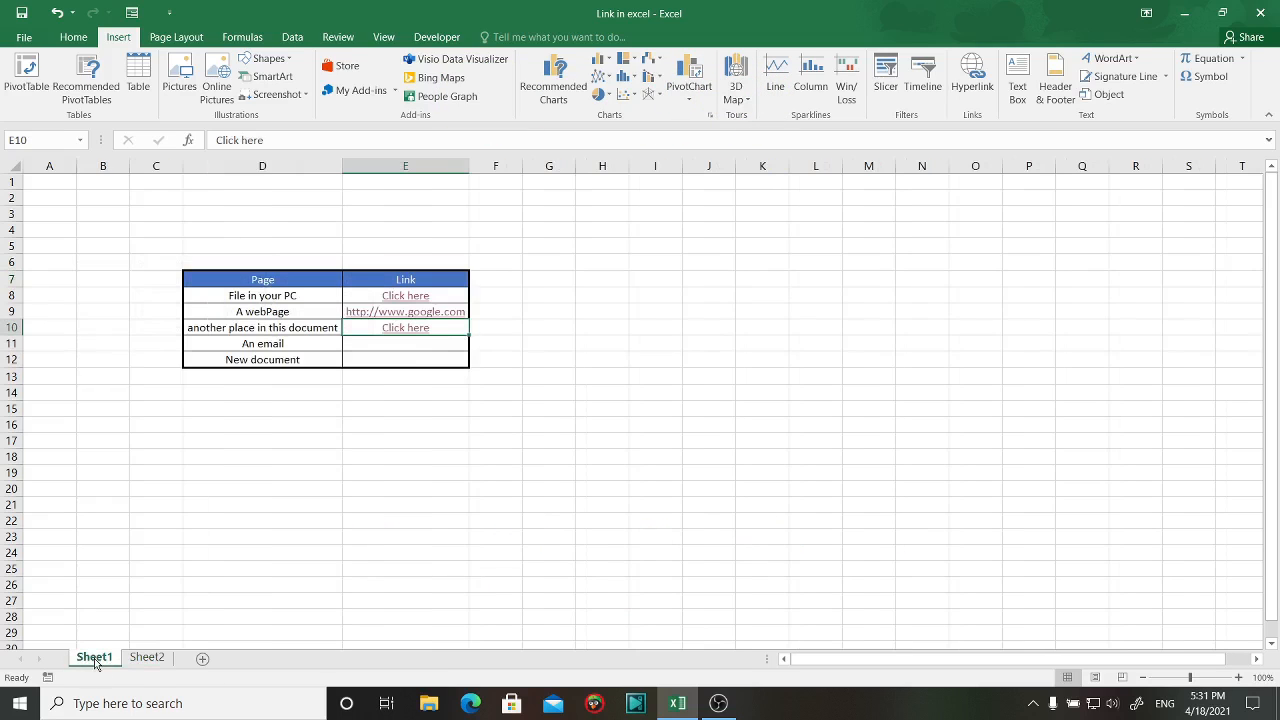
pyautogui.click(411, 340)
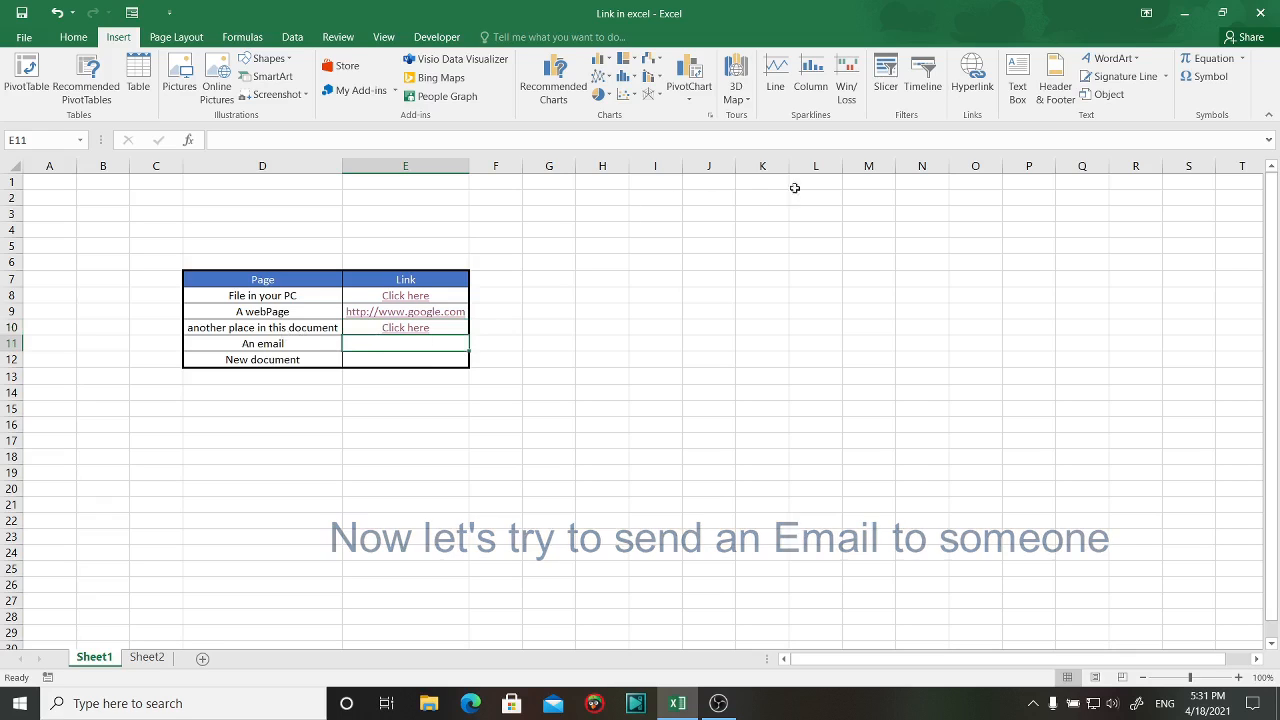
pyautogui.click(972, 75)
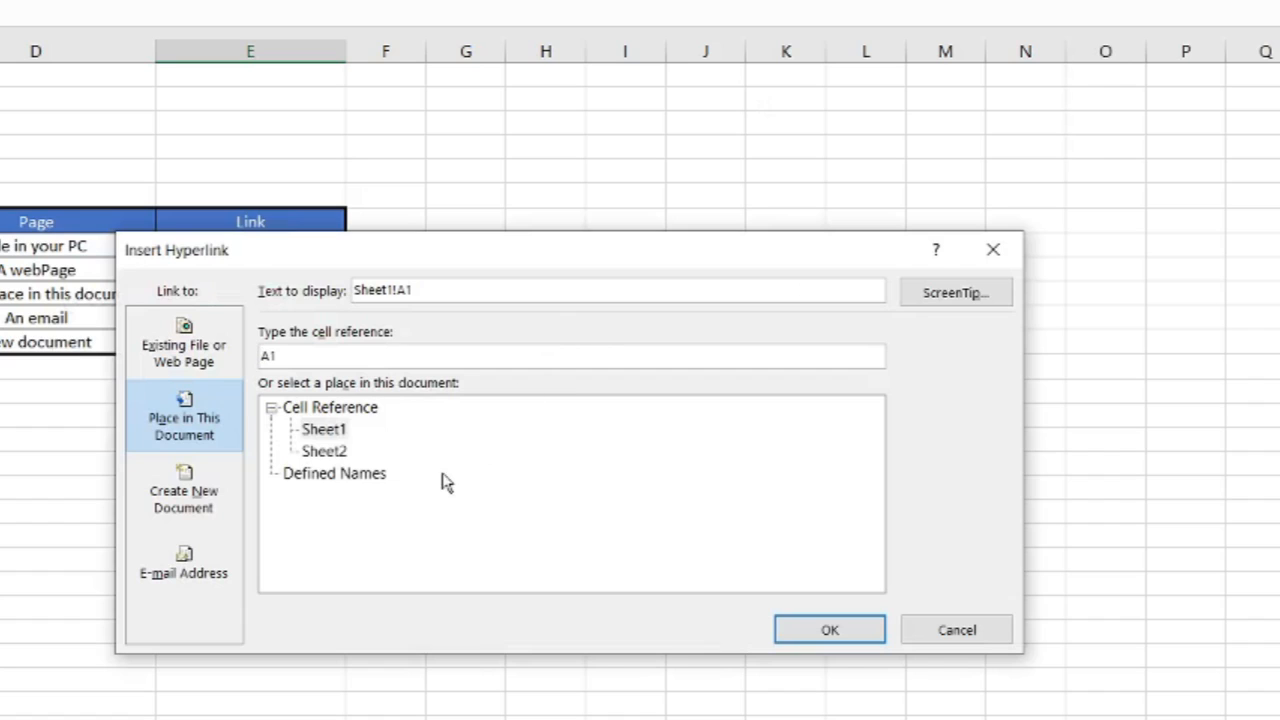
# Create an e-mail link to the recipient's address with display text 'My Email'.
pyautogui.click(209, 568)
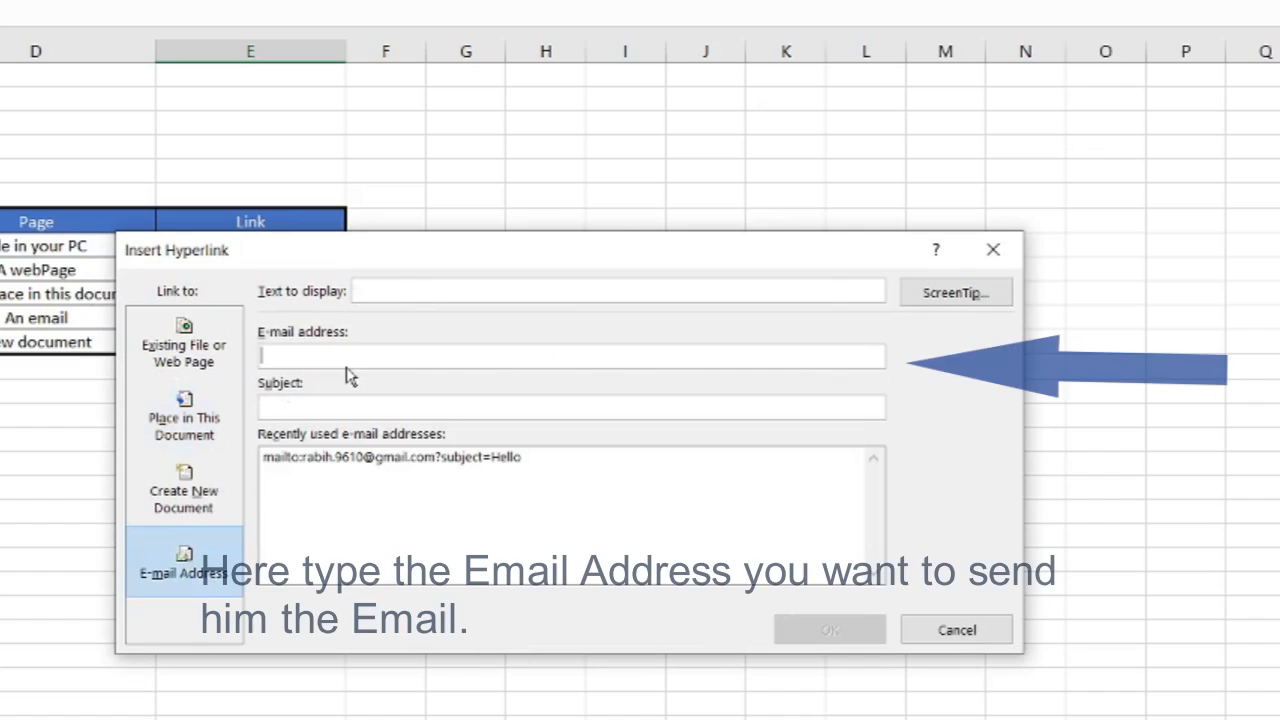
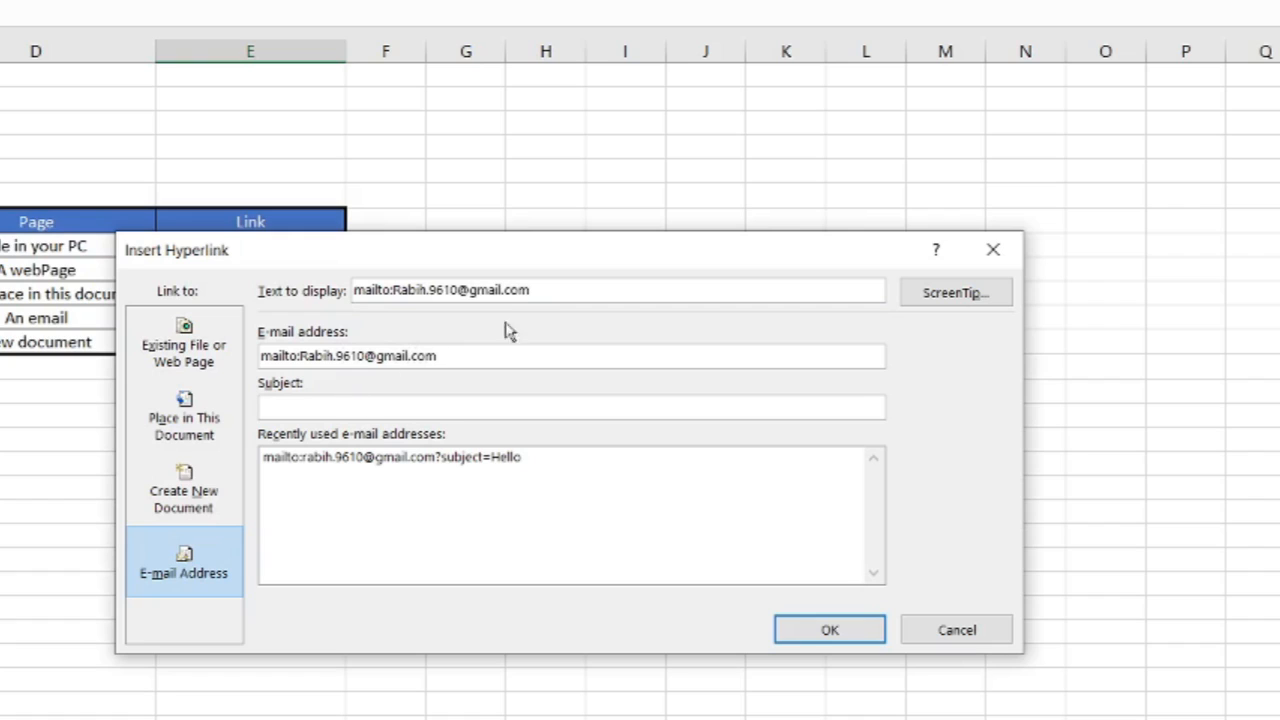
pyautogui.moveTo(551, 296); pyautogui.dragTo(190, 306)
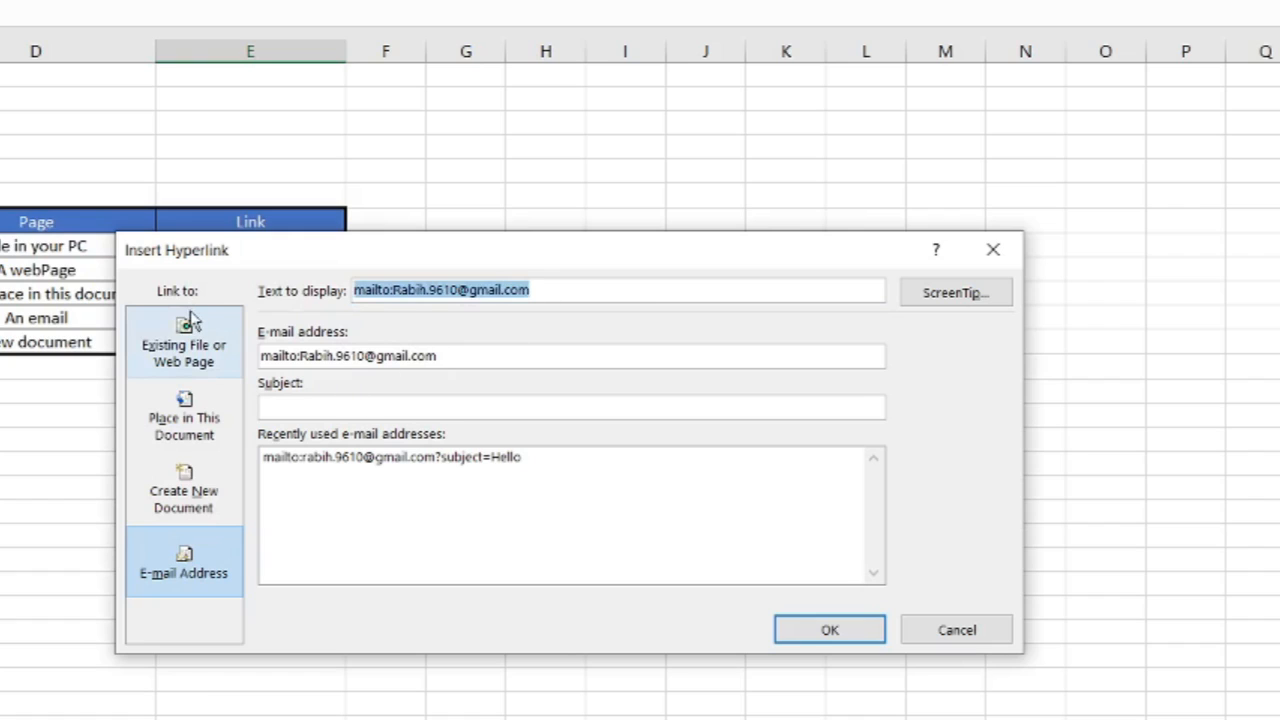
pyautogui.write('My Emao')
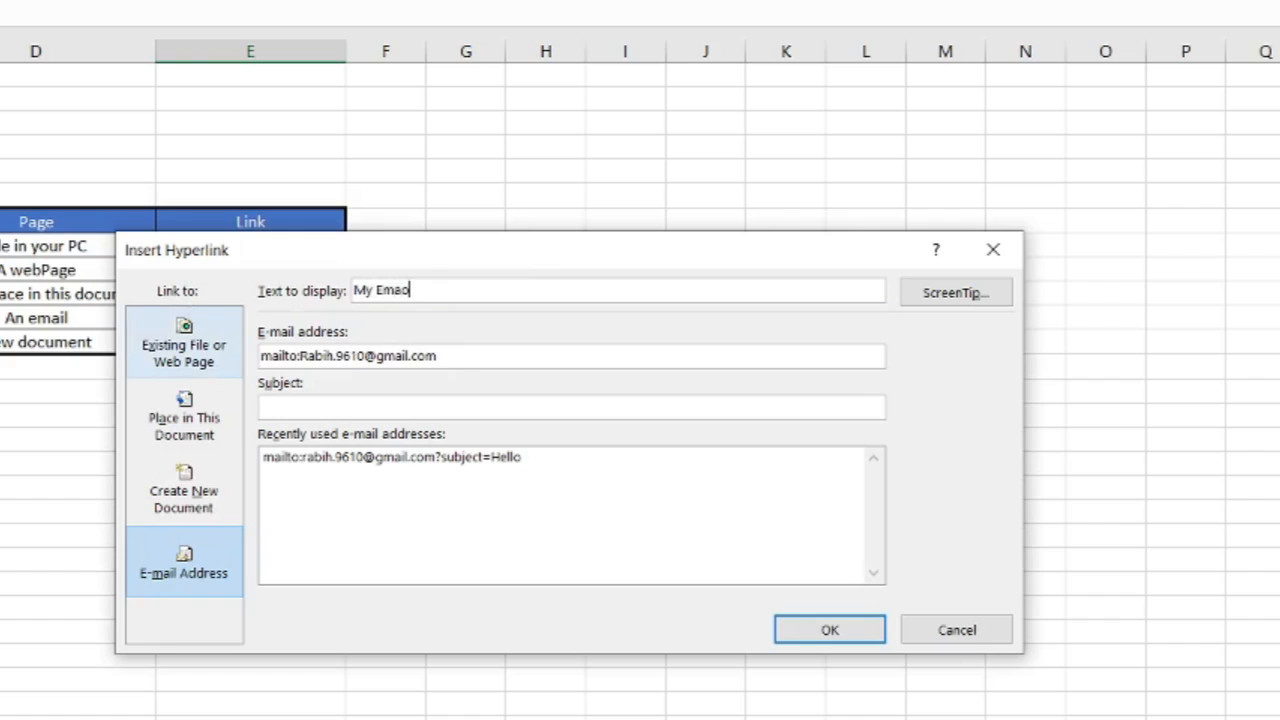
pyautogui.press('BackSpace')
pyautogui.click(827, 639)
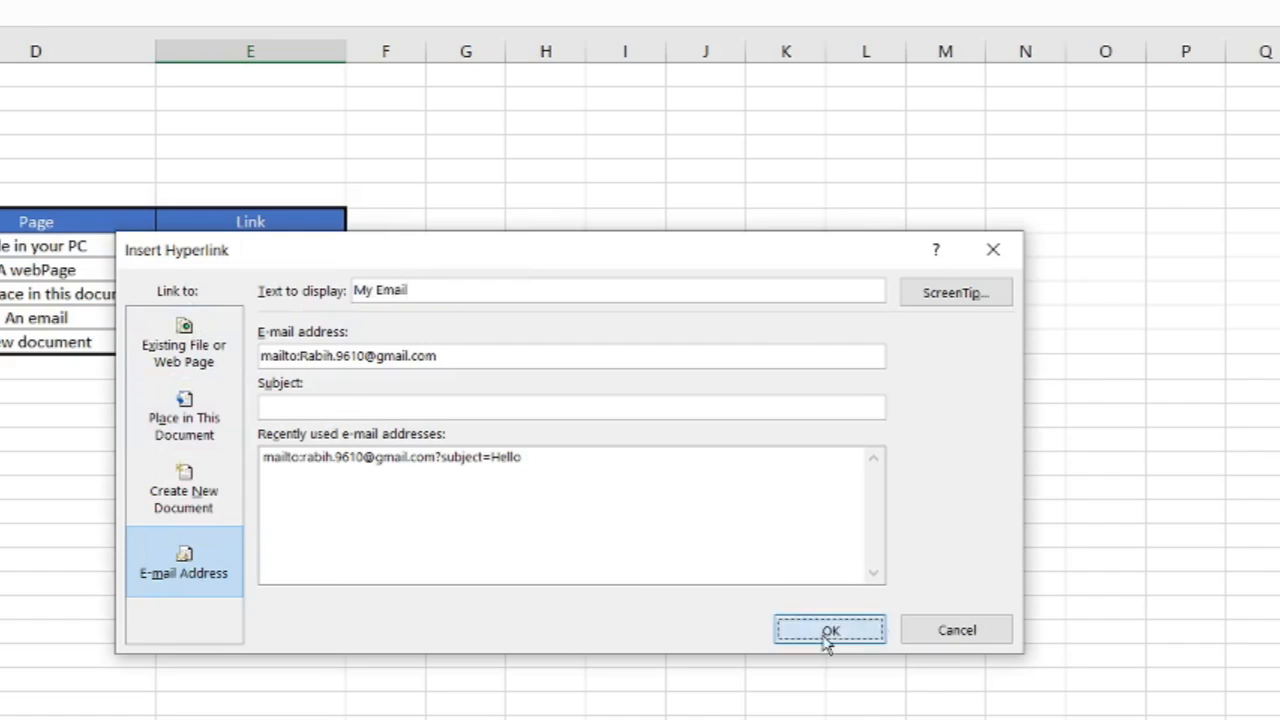
# Follow the My Email link in E11 and check the new message's recipient address.
pyautogui.click(629, 317)
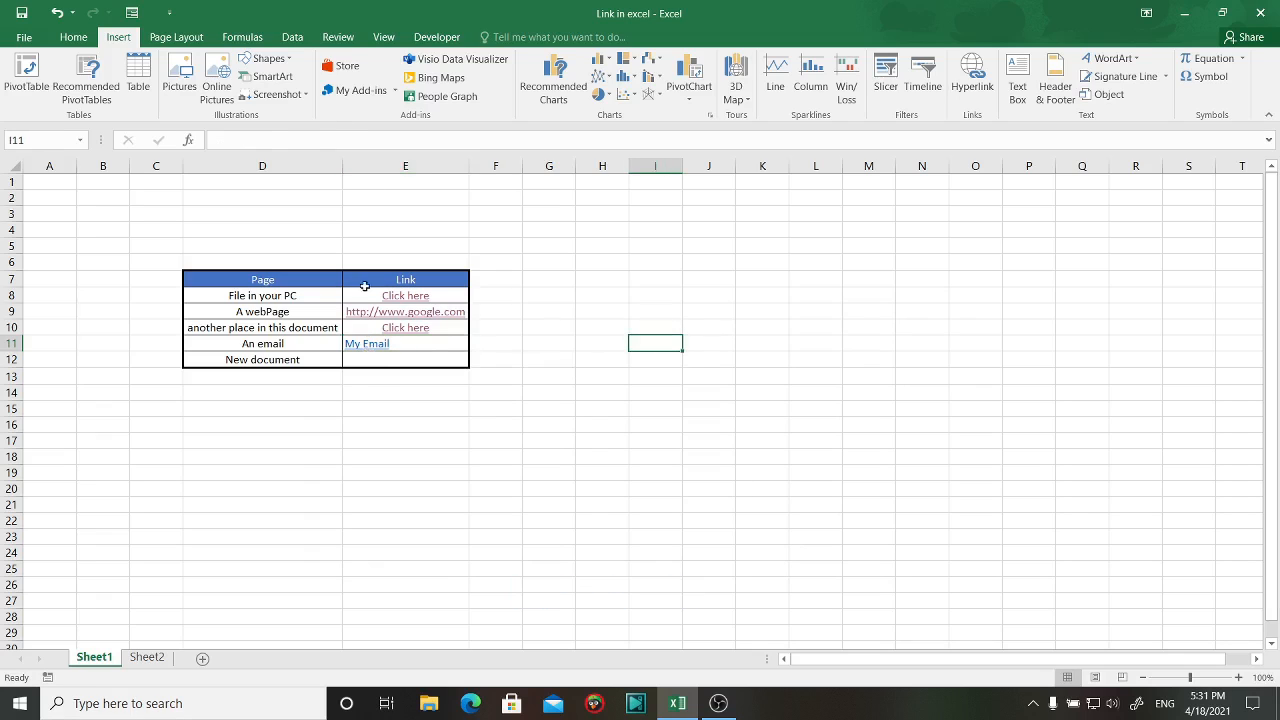
pyautogui.click(373, 346)
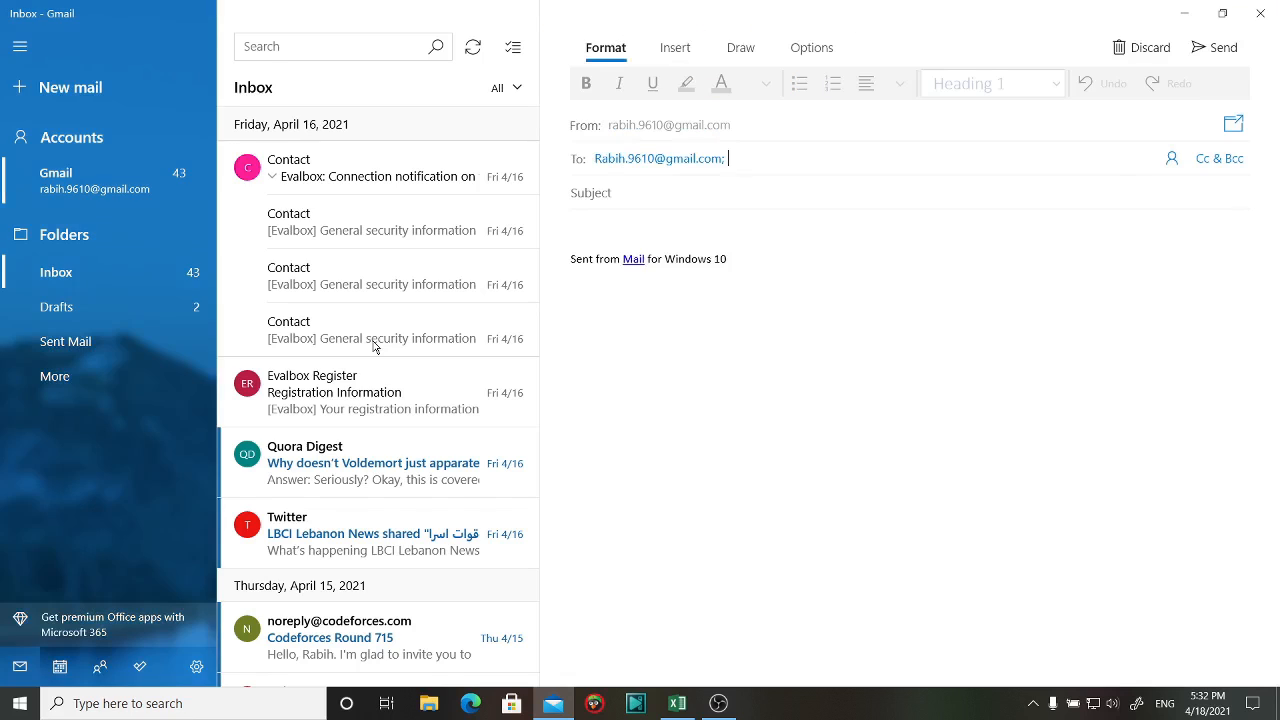
pyautogui.click(735, 158)
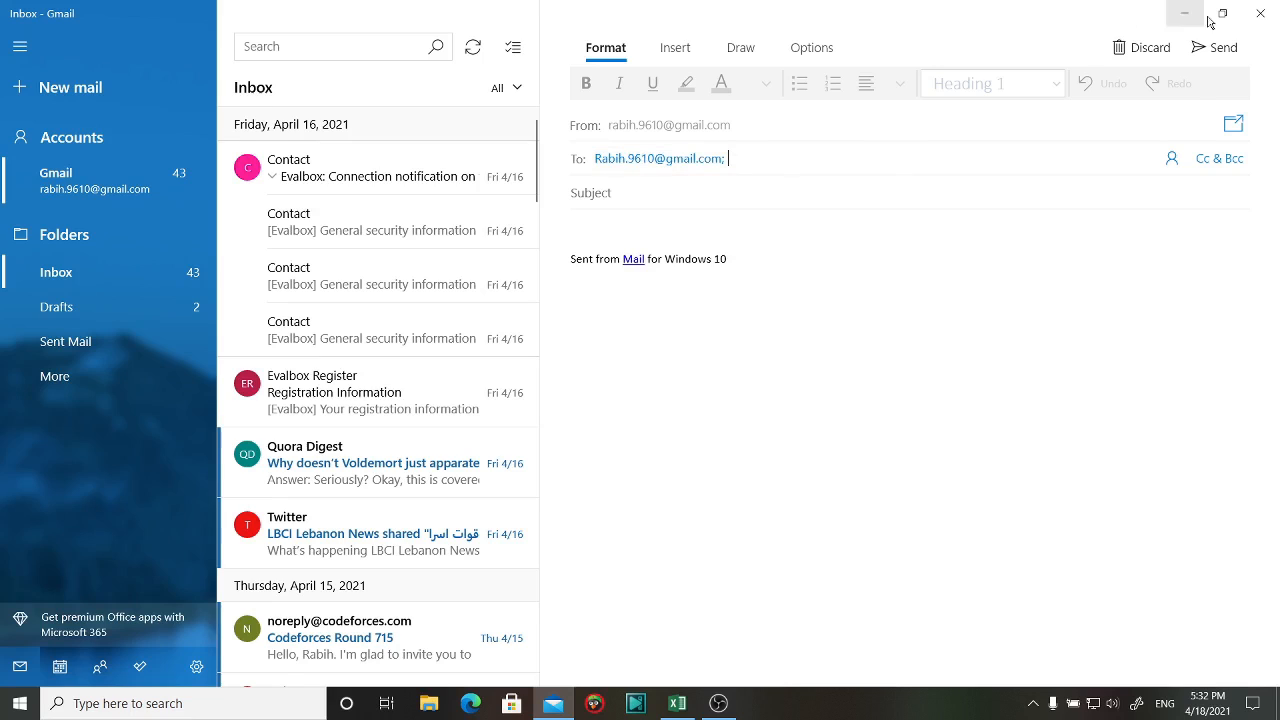
# Point E11's link to the new e-mail address, display it as 'Tiger_Email', and test it.
pyautogui.click(677, 705)
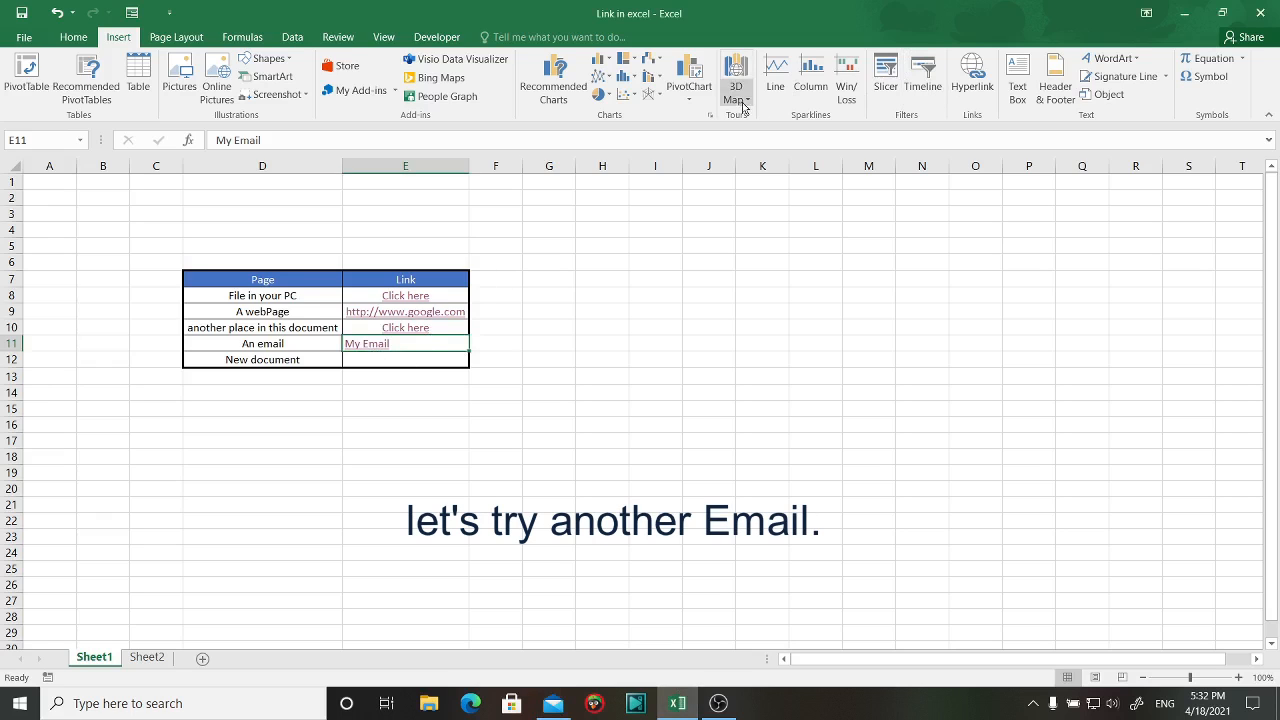
pyautogui.click(985, 87)
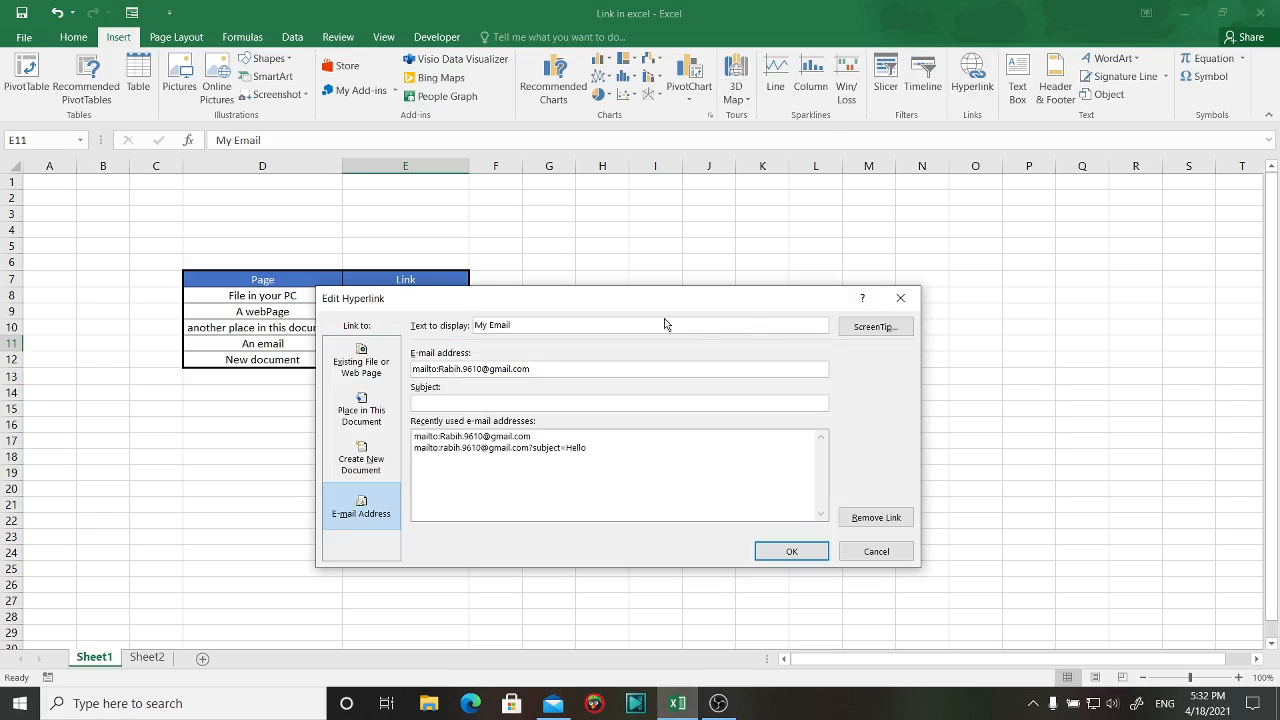
pyautogui.moveTo(533, 368); pyautogui.dragTo(447, 371)
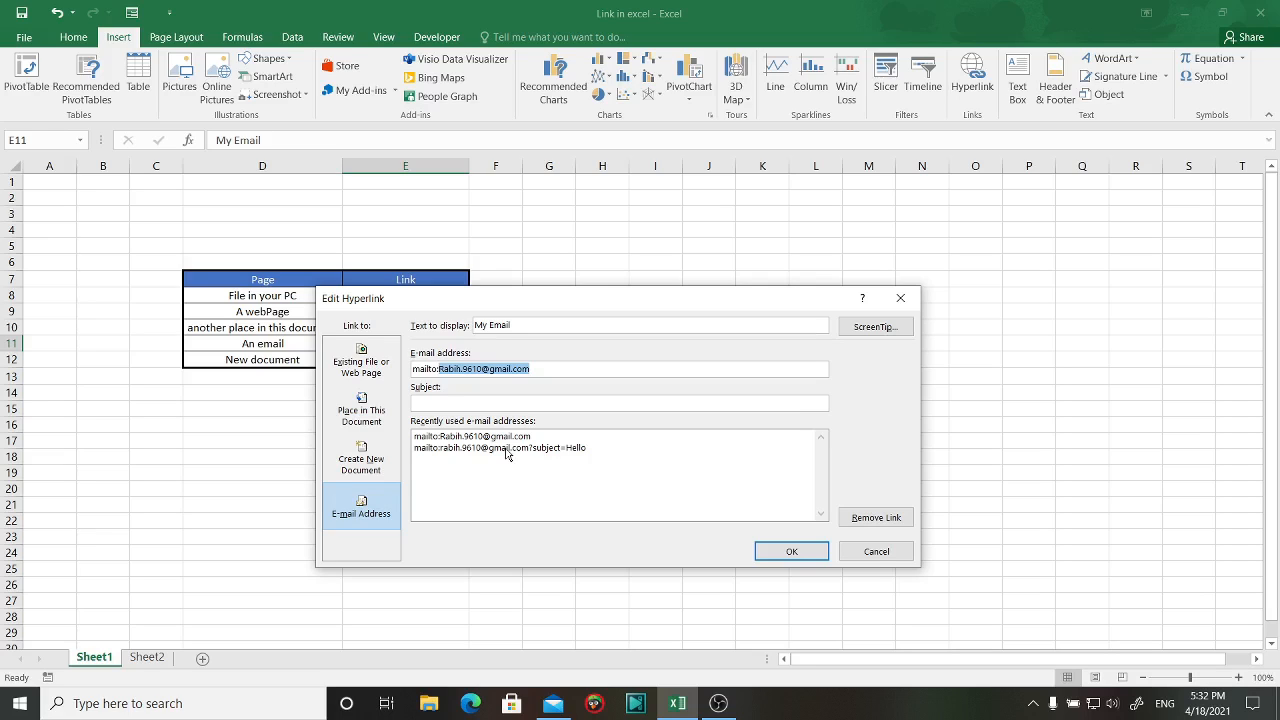
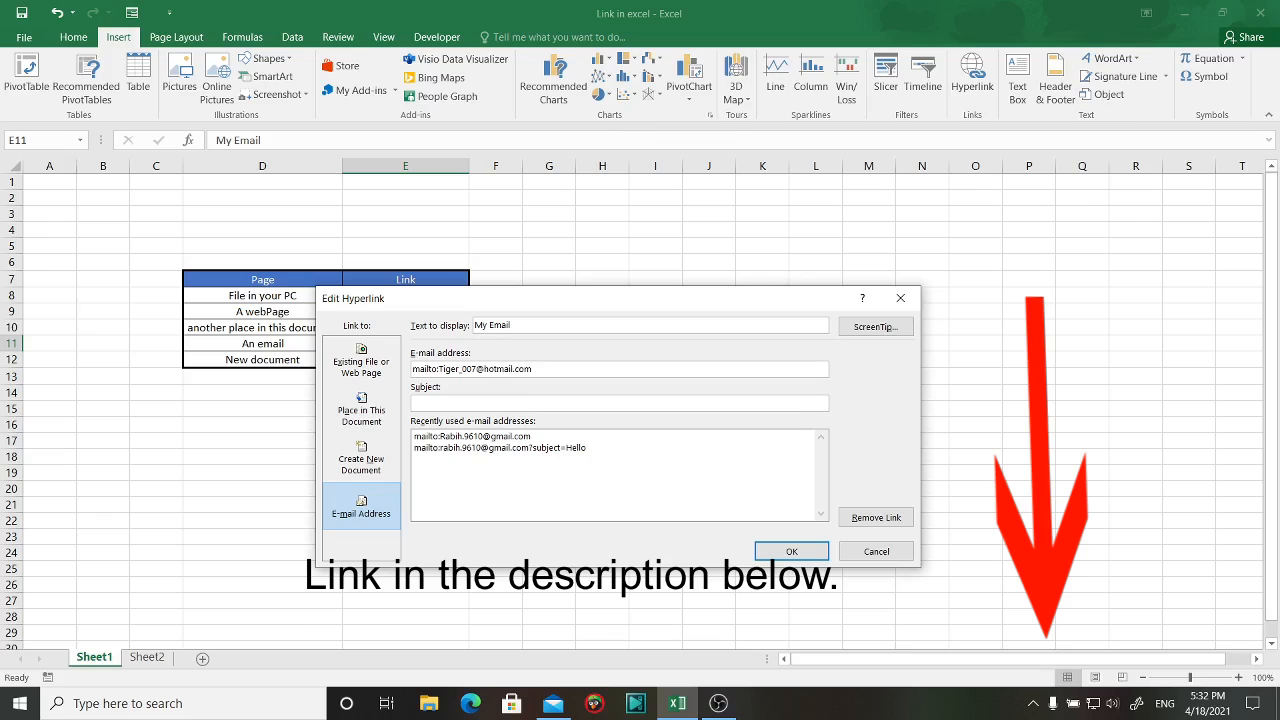
pyautogui.moveTo(540, 326); pyautogui.dragTo(459, 337)
pyautogui.write('Tiger_')
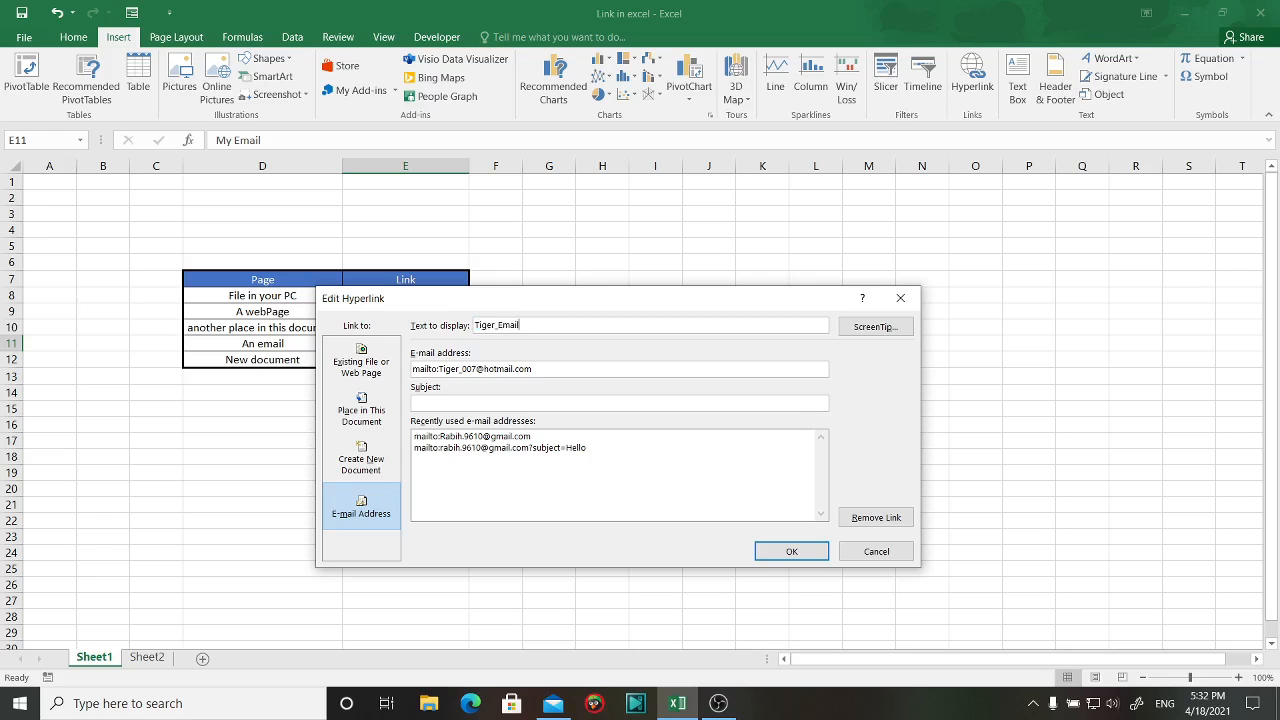
pyautogui.click(786, 556)
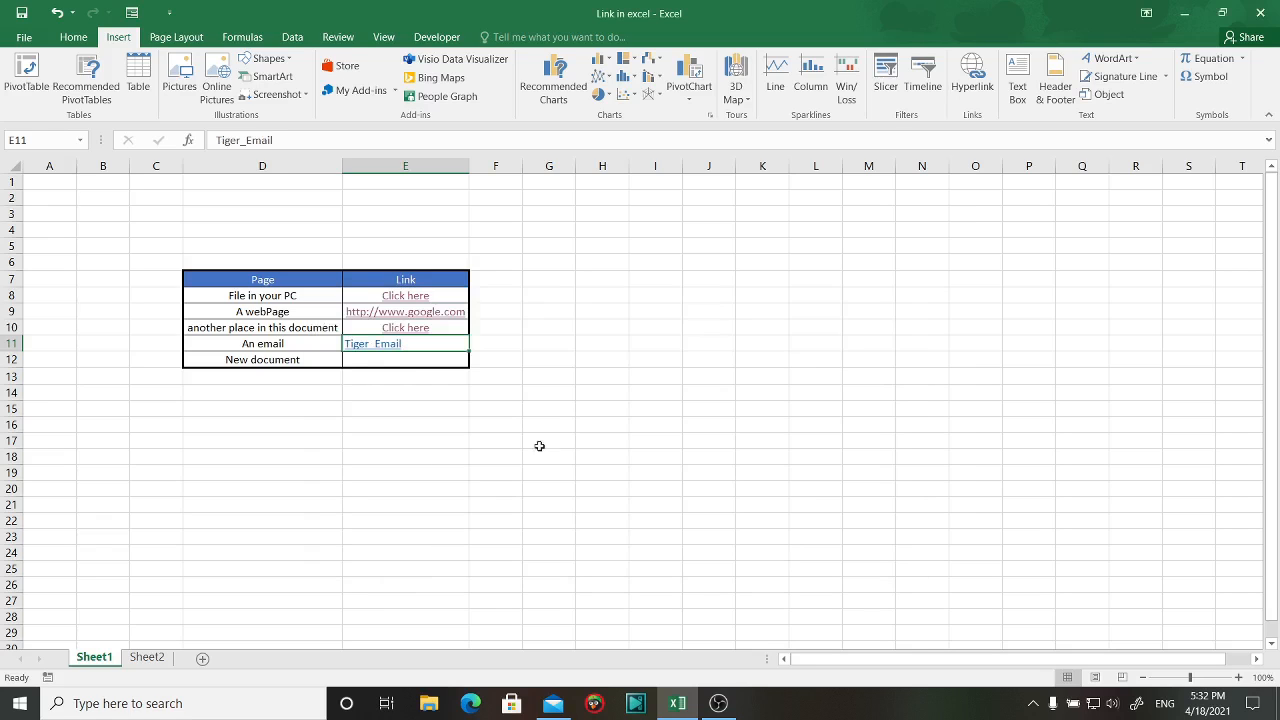
pyautogui.click(376, 352)
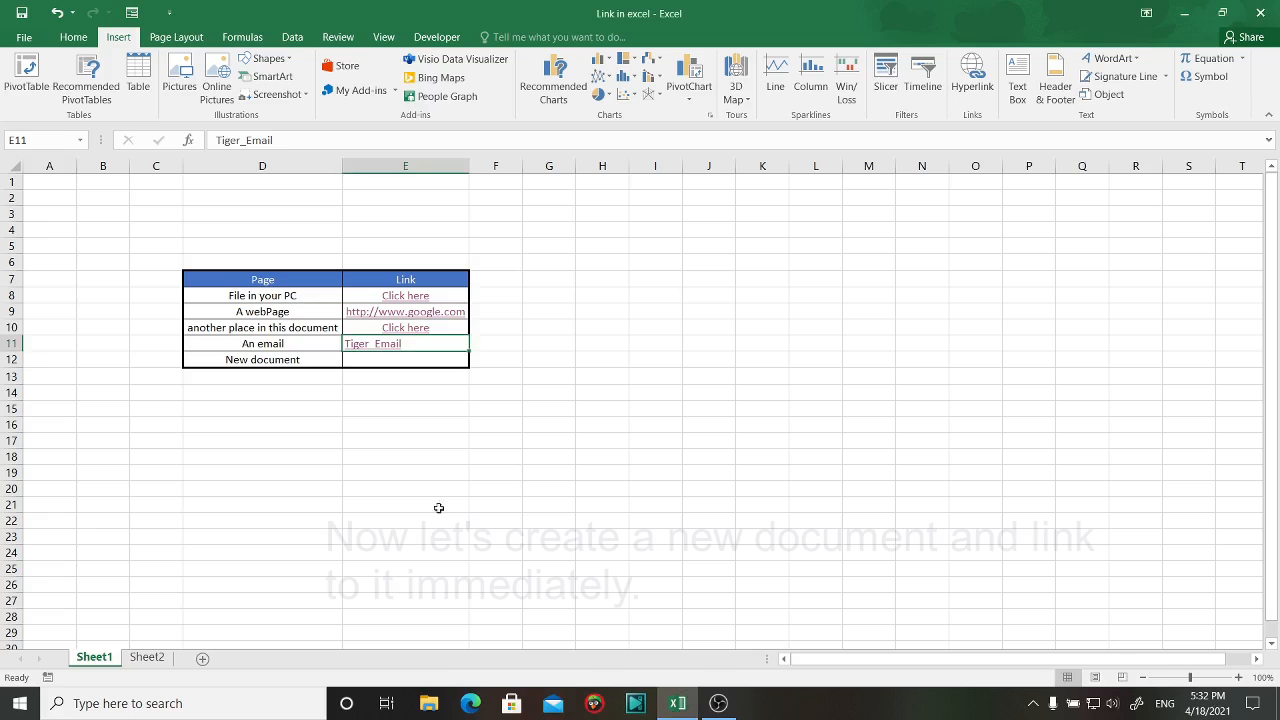
# Set E12's hyperlink to create a new document named Test_new_Document.
pyautogui.click(399, 362)
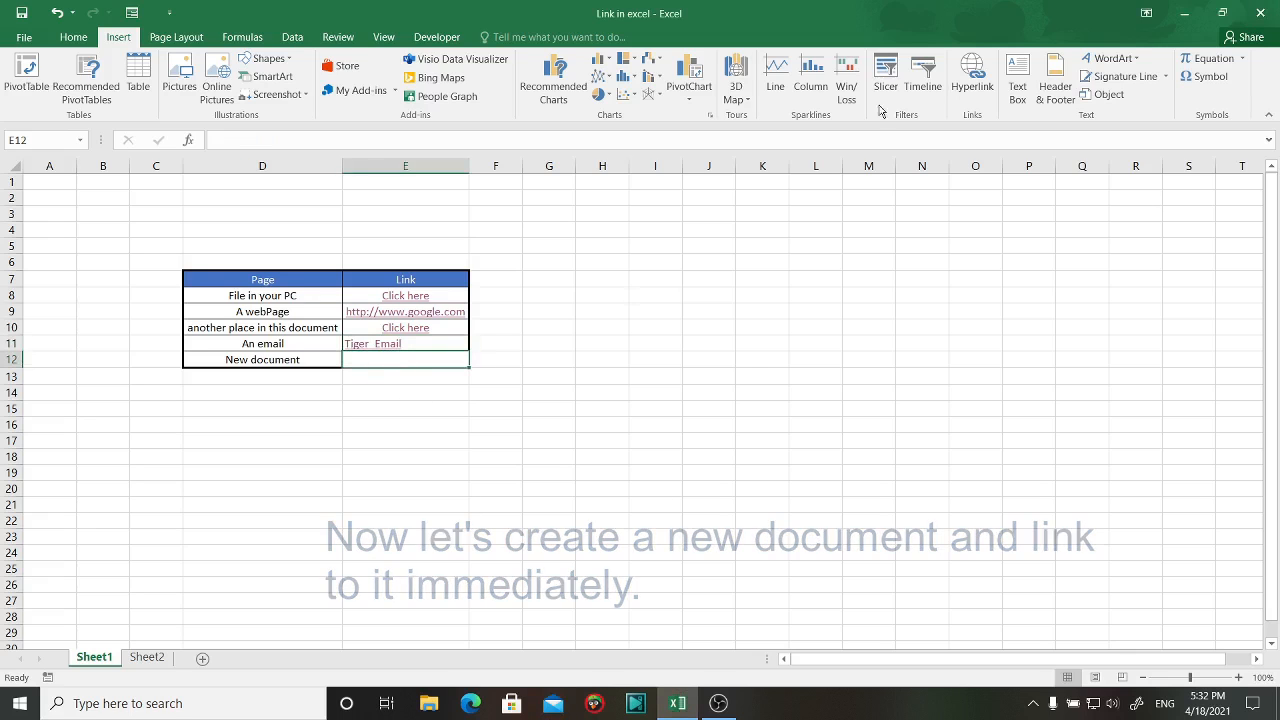
pyautogui.click(957, 90)
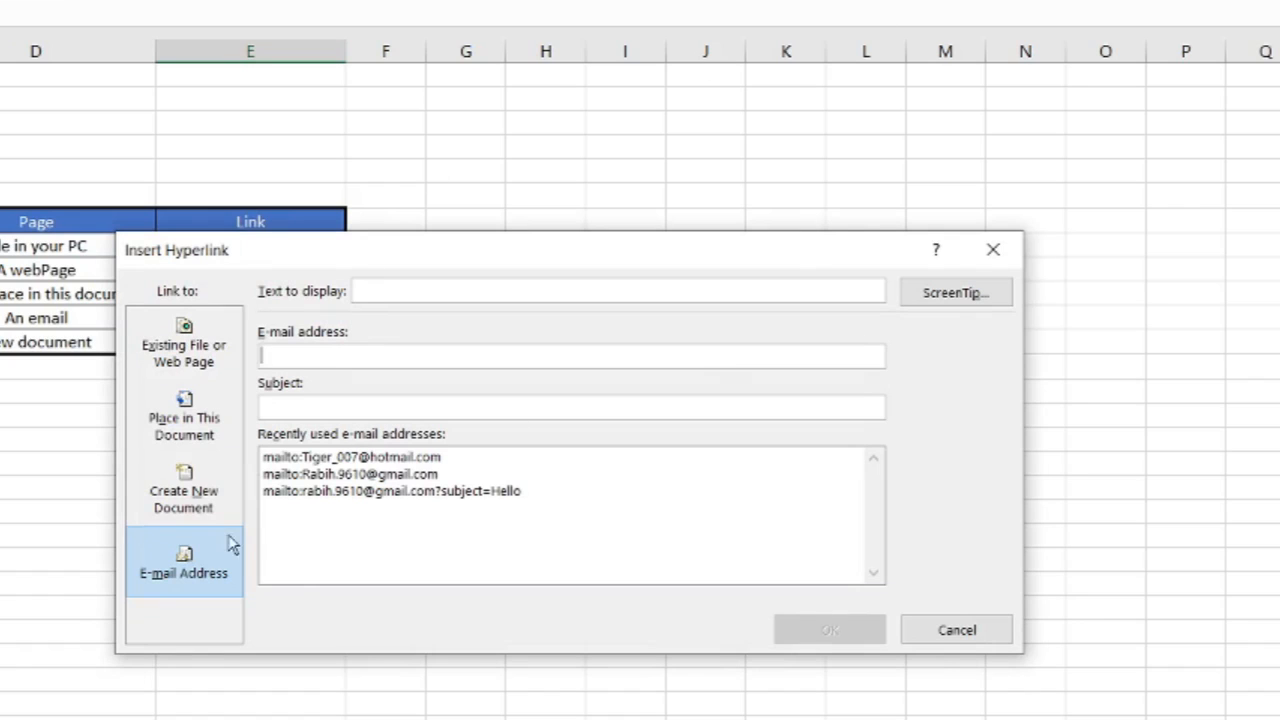
pyautogui.click(183, 503)
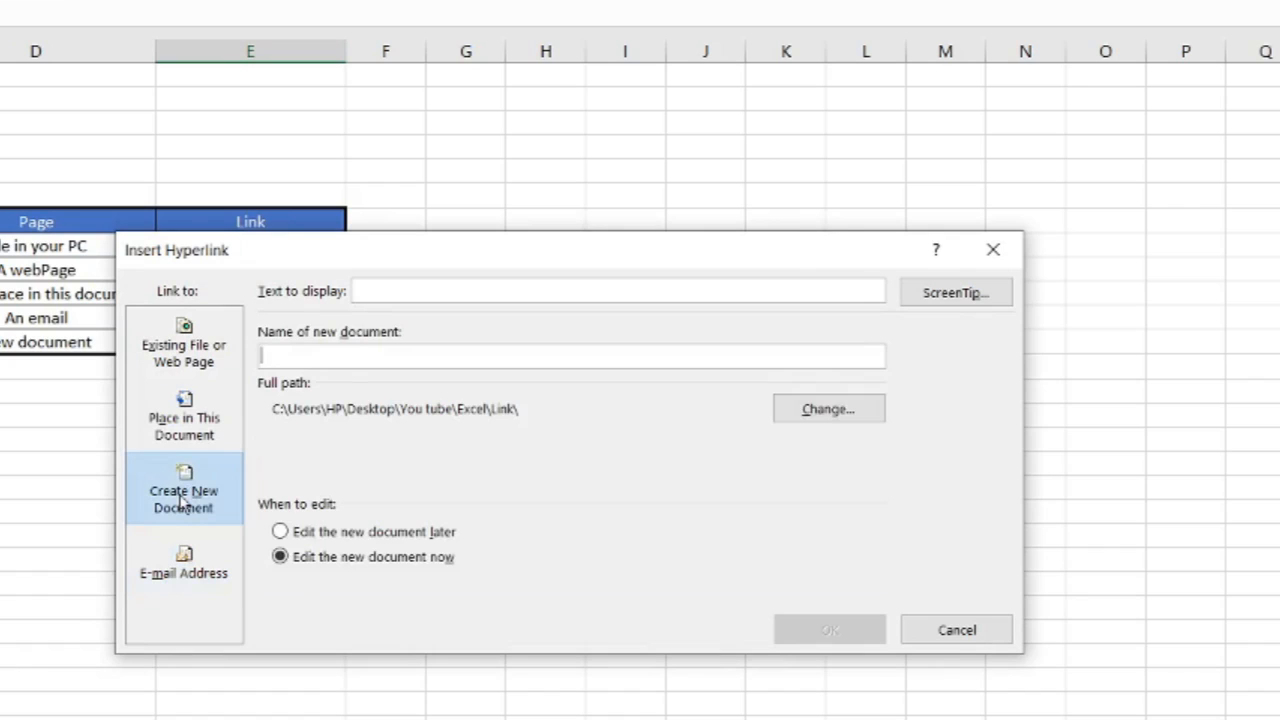
pyautogui.click(350, 357)
pyautogui.write('T')
pyautogui.press('BackSpace')
pyautogui.write('Test')
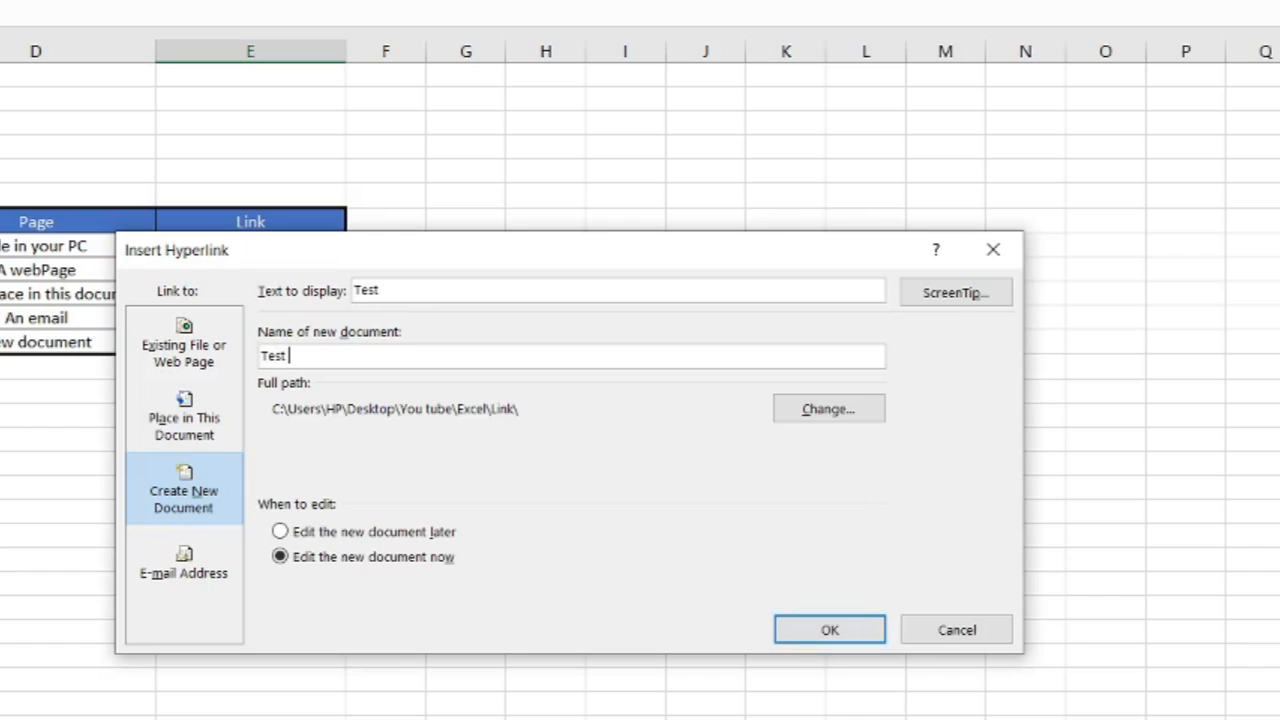
pyautogui.write('_new_Document')
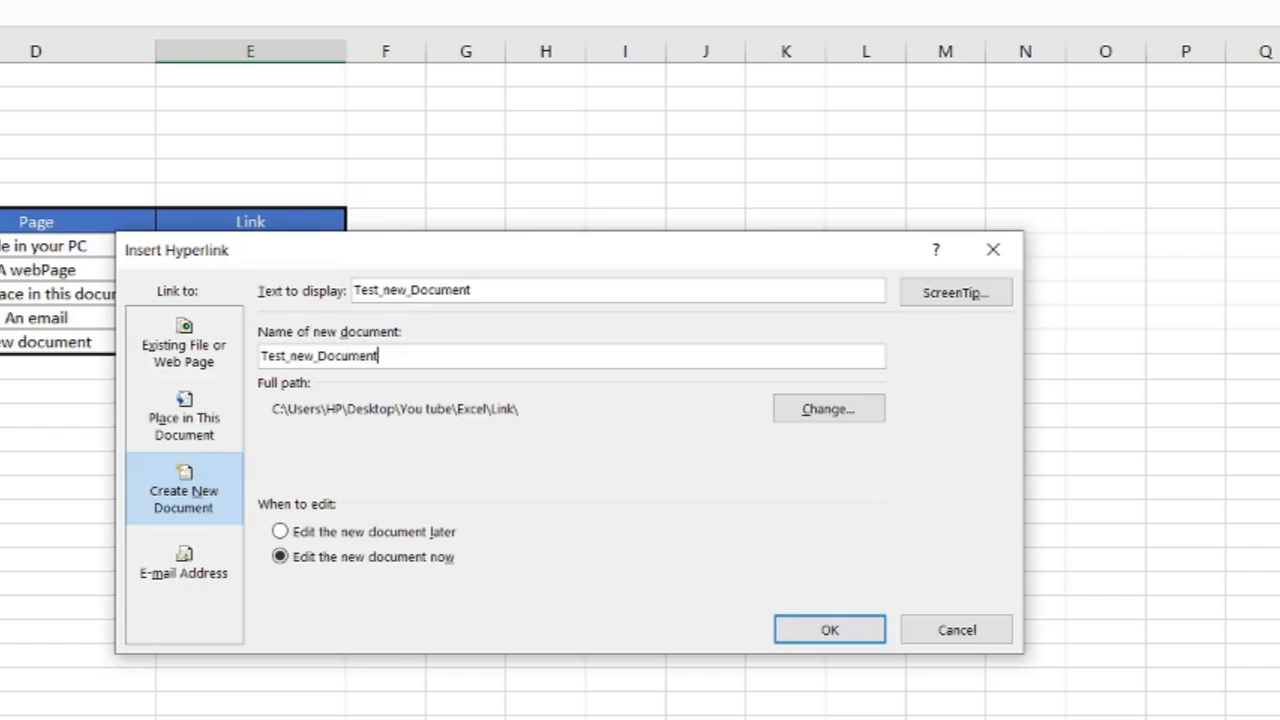
# Display the link as 'Create', edit the document now, then close the new workbook.
pyautogui.moveTo(505, 292); pyautogui.dragTo(374, 292)
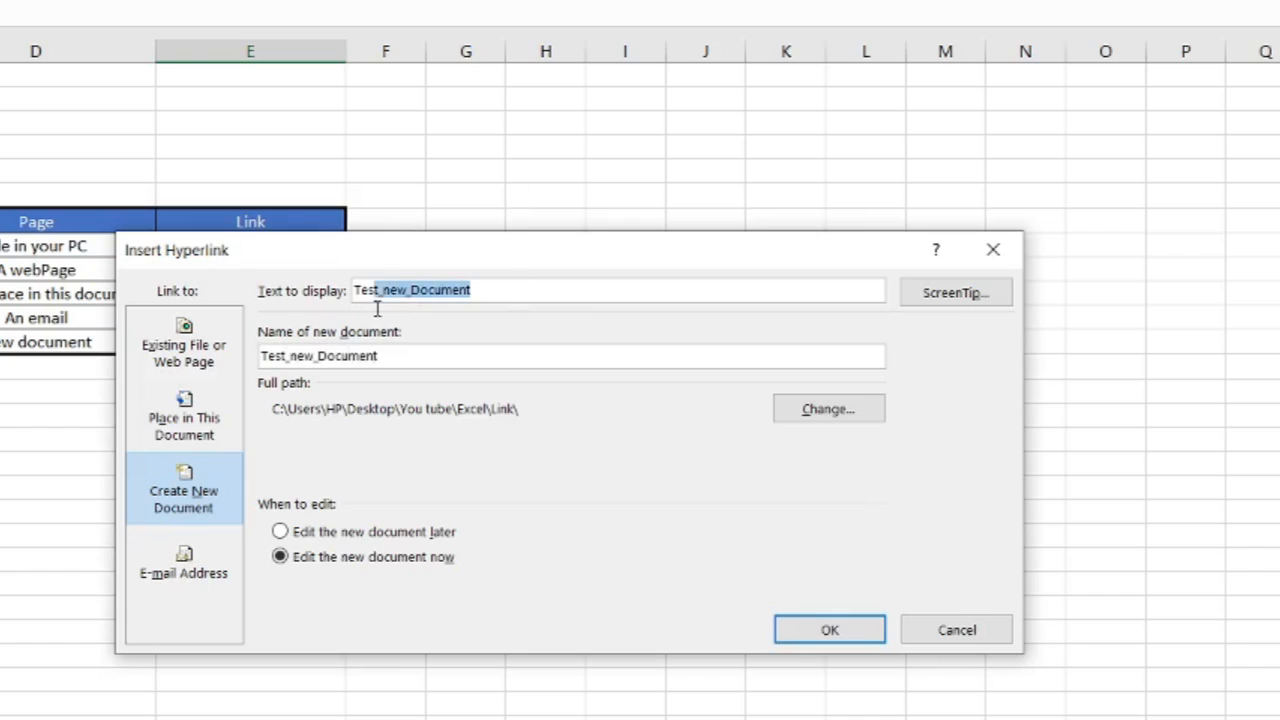
pyautogui.write('Create')
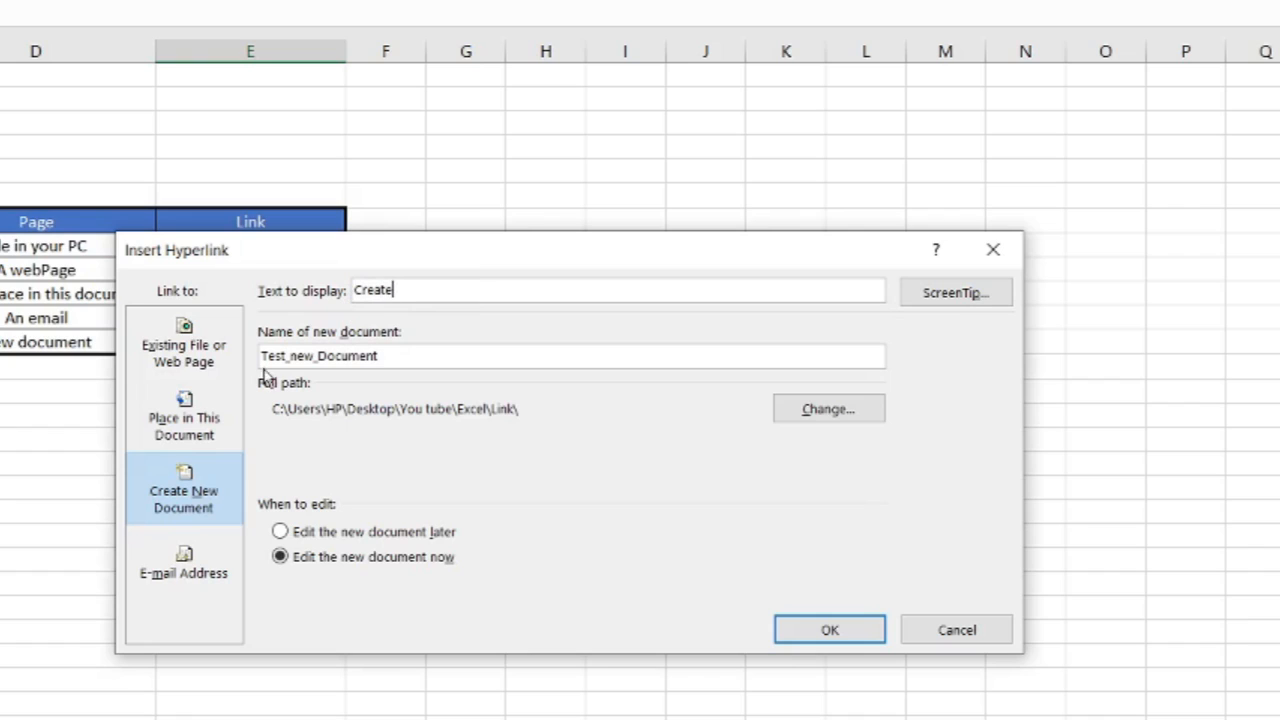
pyautogui.click(282, 533)
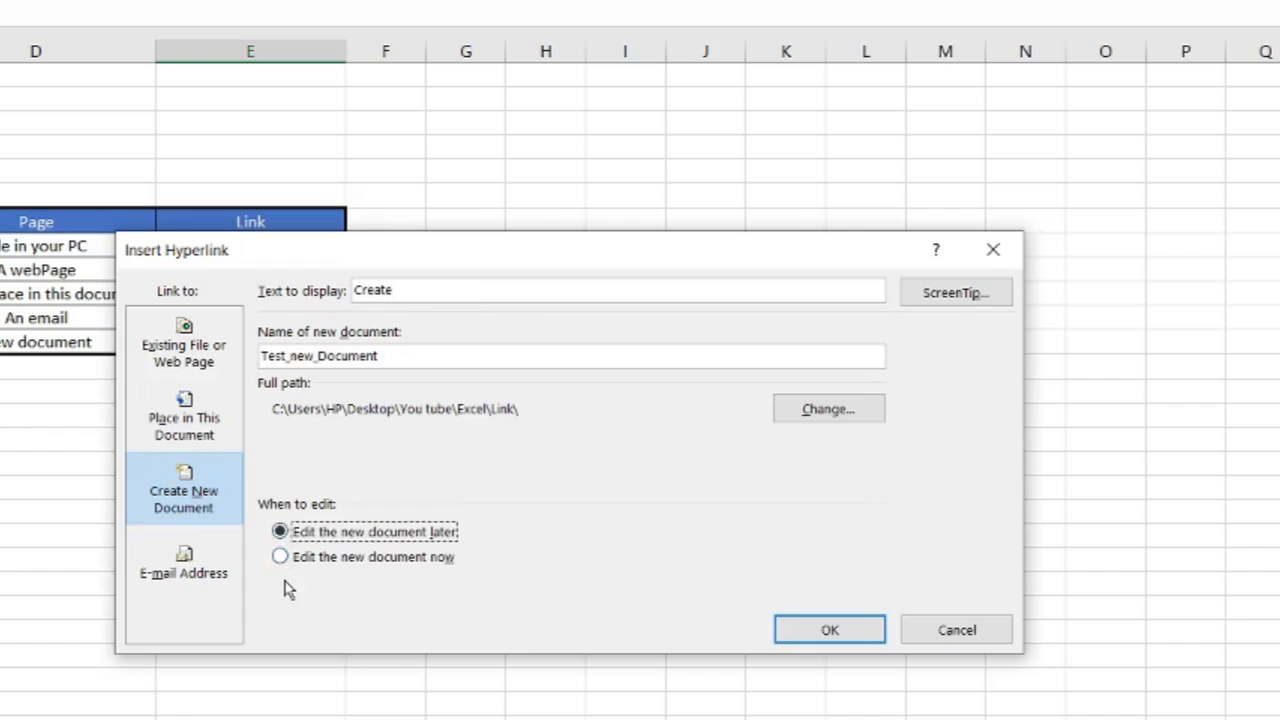
pyautogui.click(282, 565)
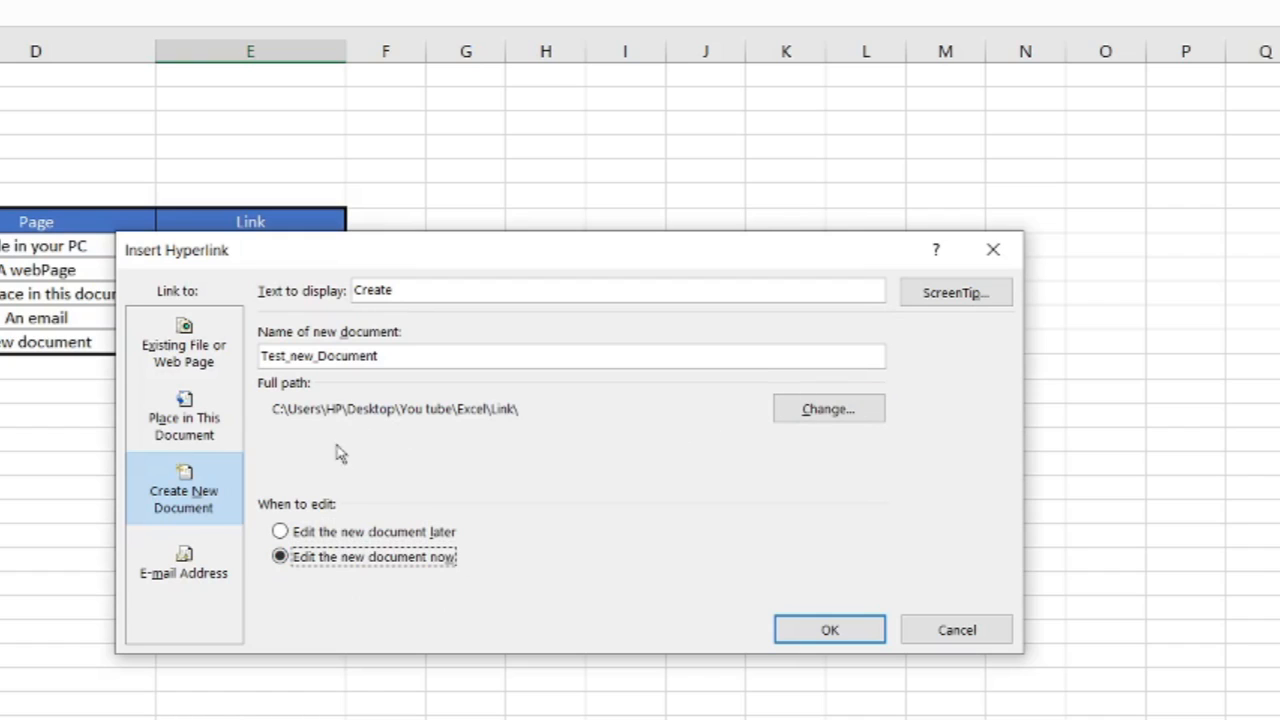
pyautogui.click(830, 632)
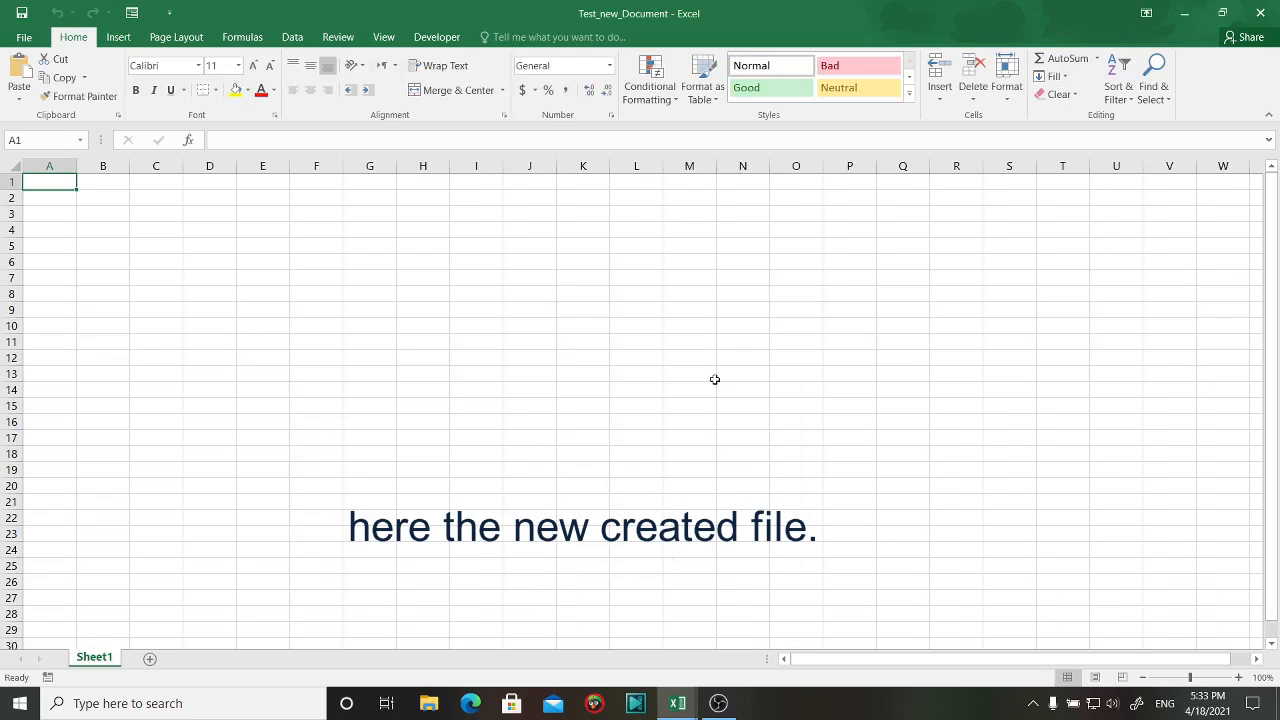
pyautogui.click(1260, 13)
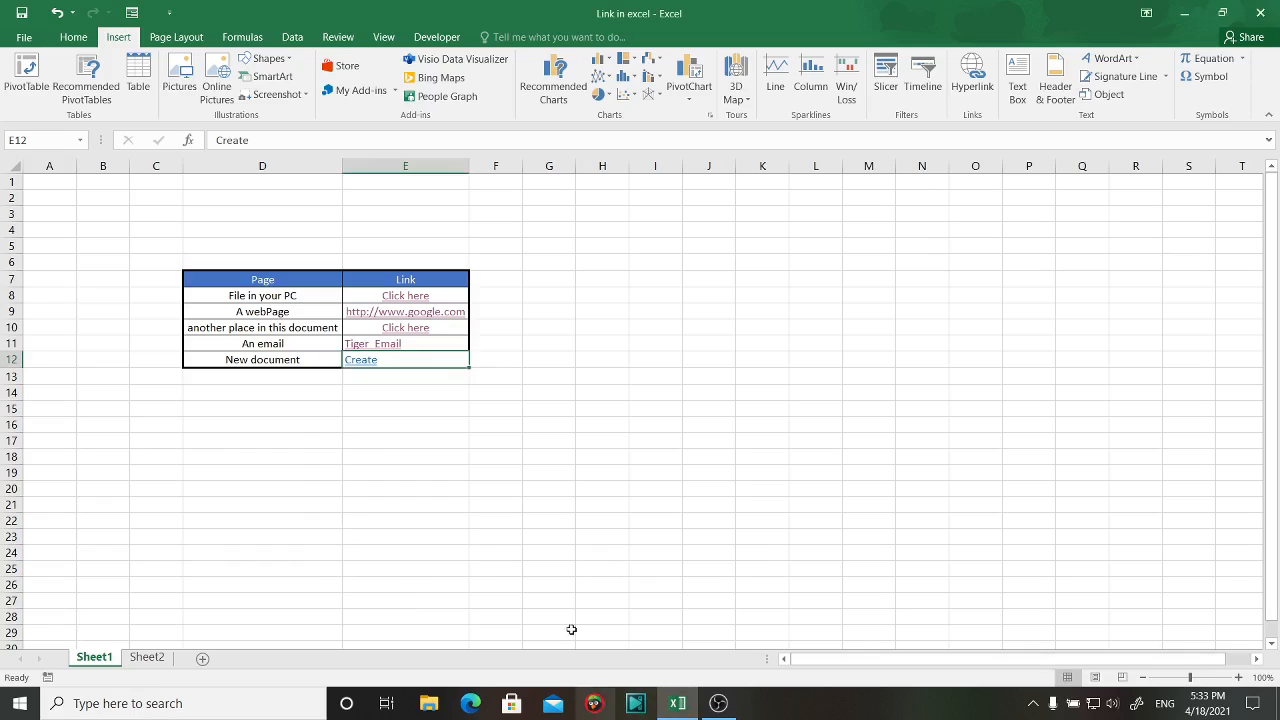
pyautogui.click(427, 705)
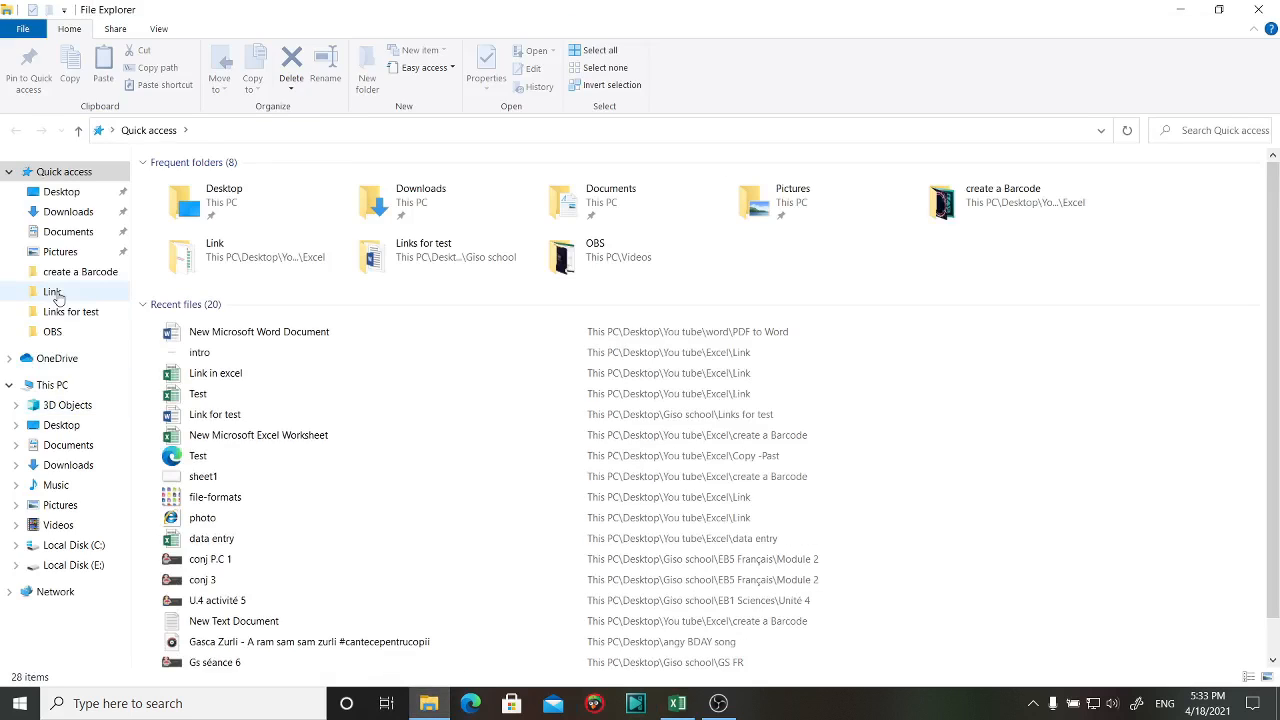
pyautogui.click(52, 291)
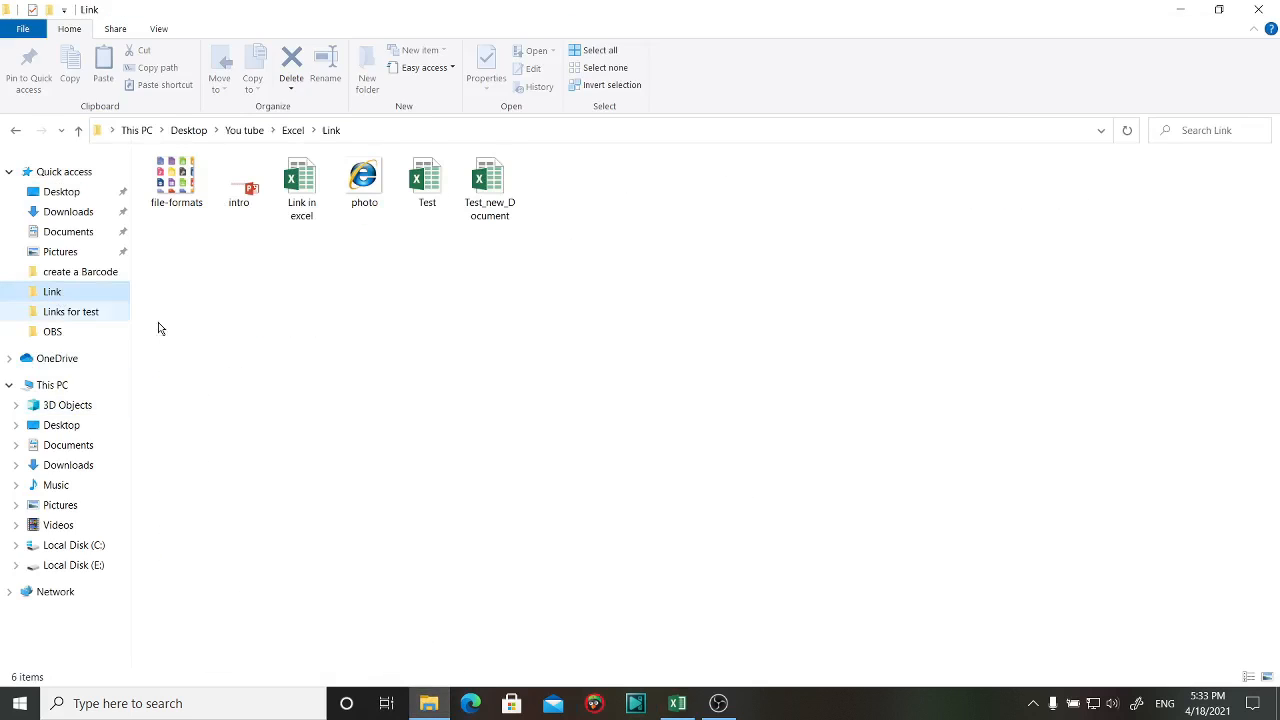
pyautogui.click(487, 190)
pyautogui.click(499, 298)
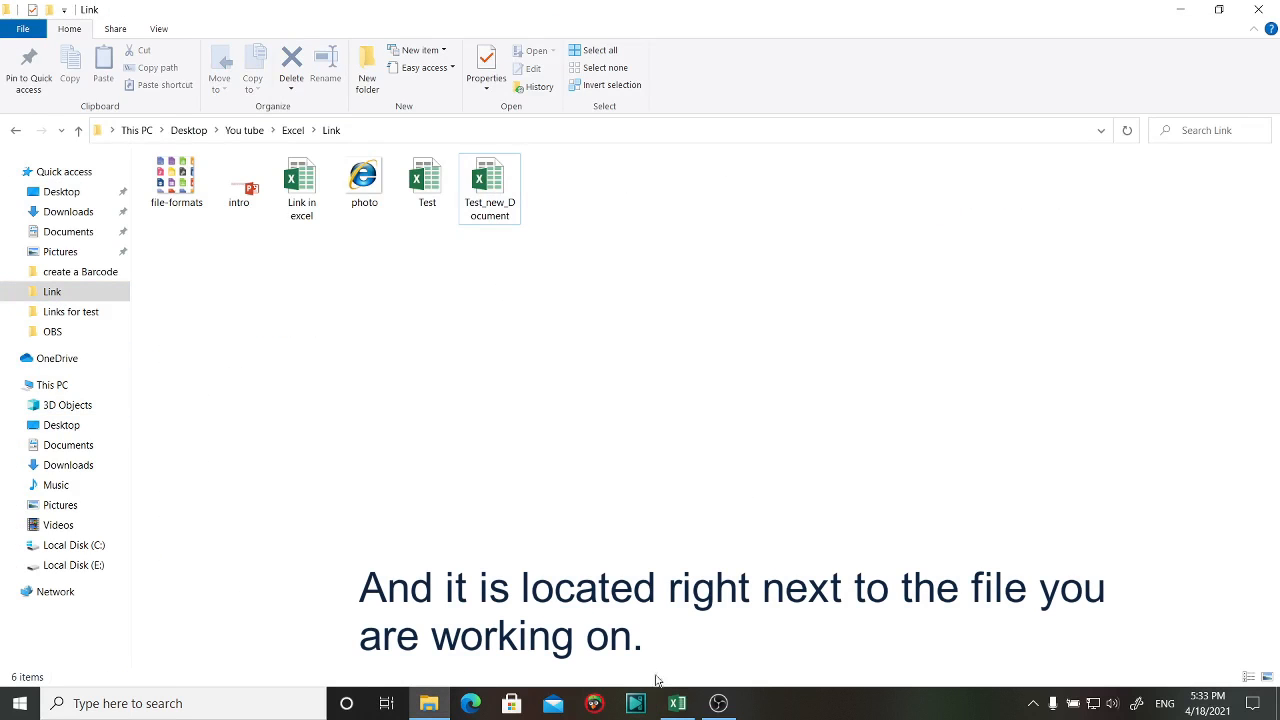
pyautogui.click(675, 705)
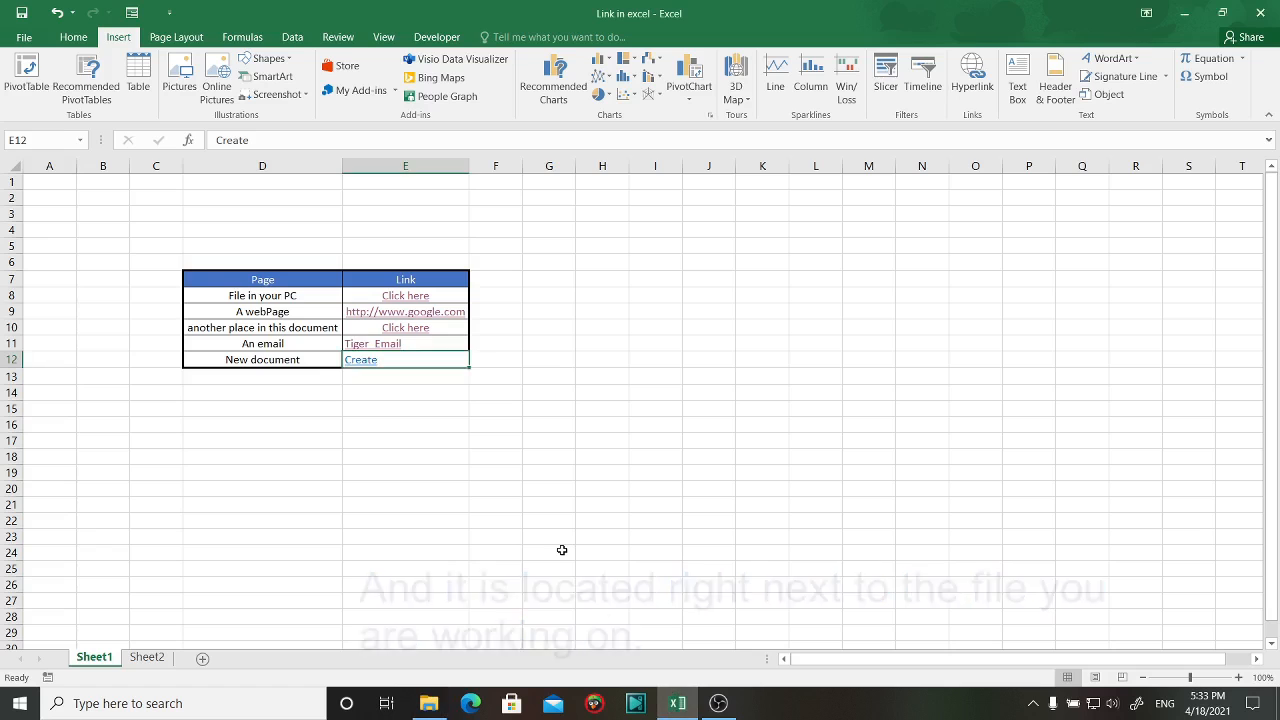
pyautogui.click(366, 361)
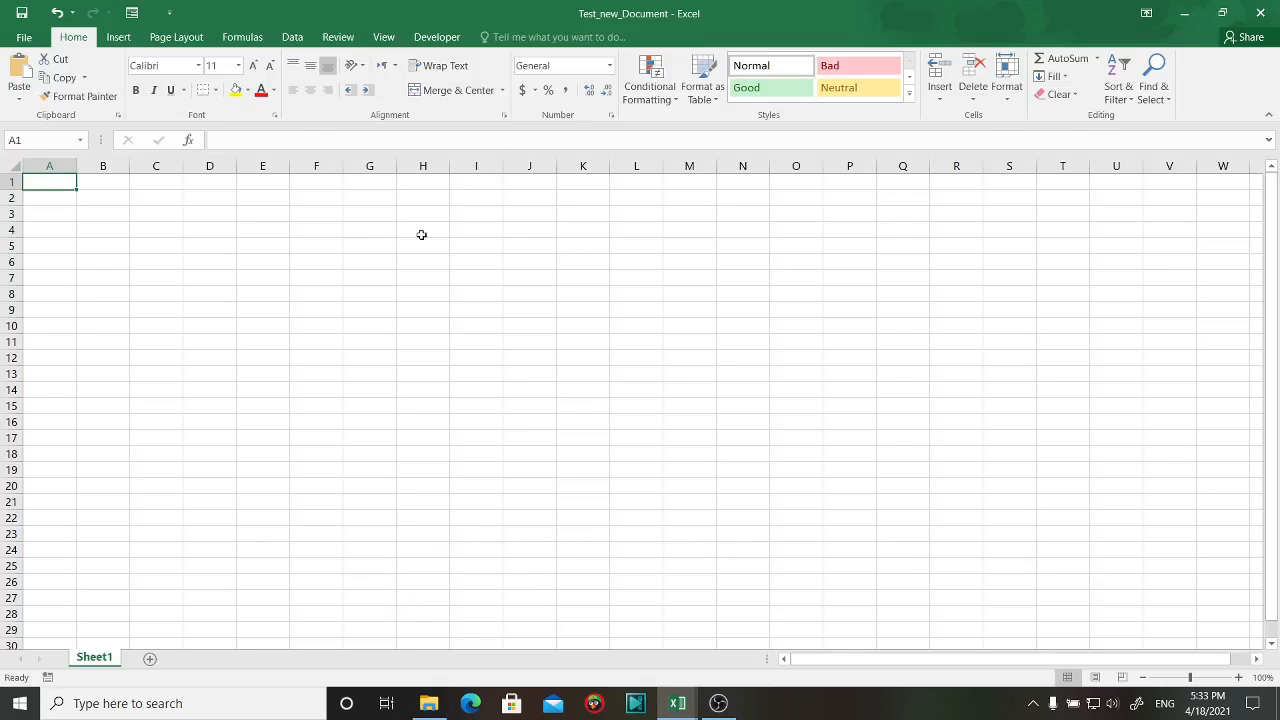
pyautogui.click(1258, 16)
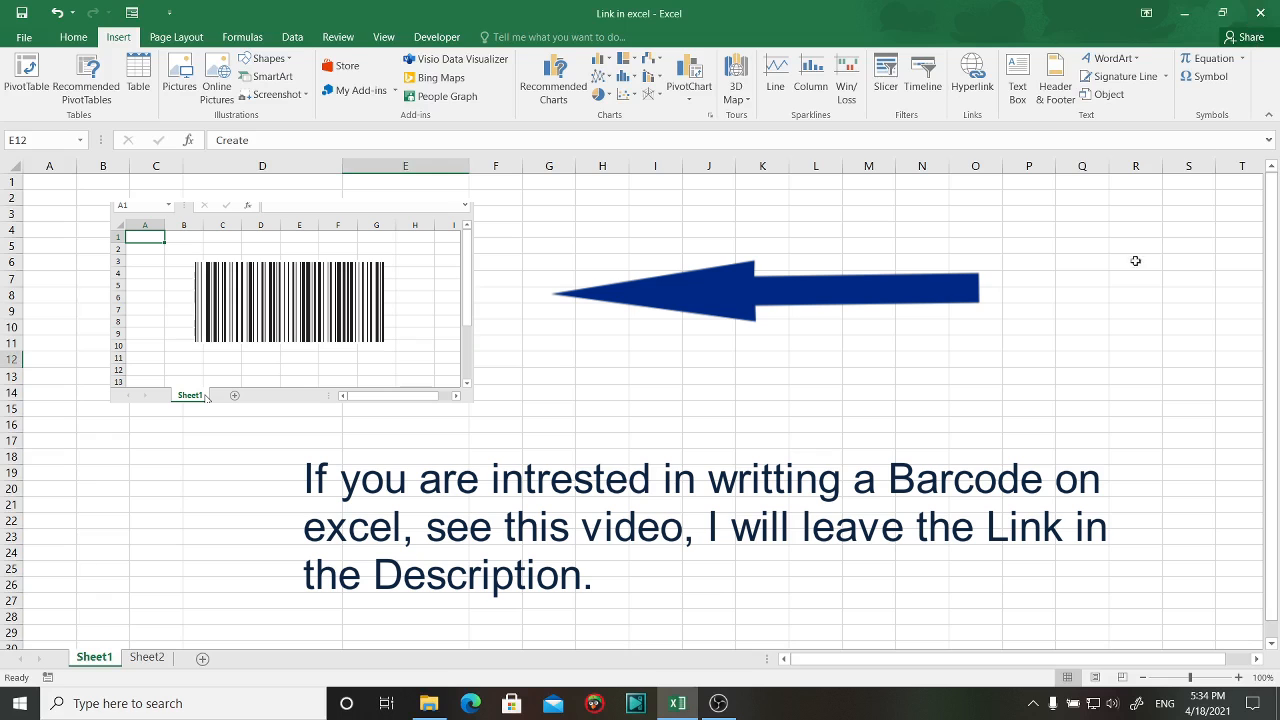